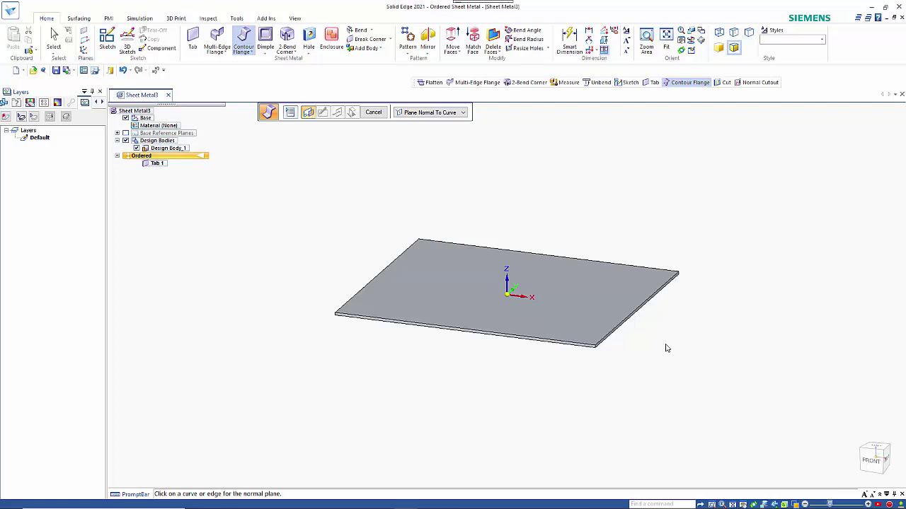
Restart Contour Flange with its profile plane normal to the plate's front edge, at its end
{"action": "middle_click_drag", "start_coordinate": [660, 346], "coordinate": [593, 320], "text": "shift"}
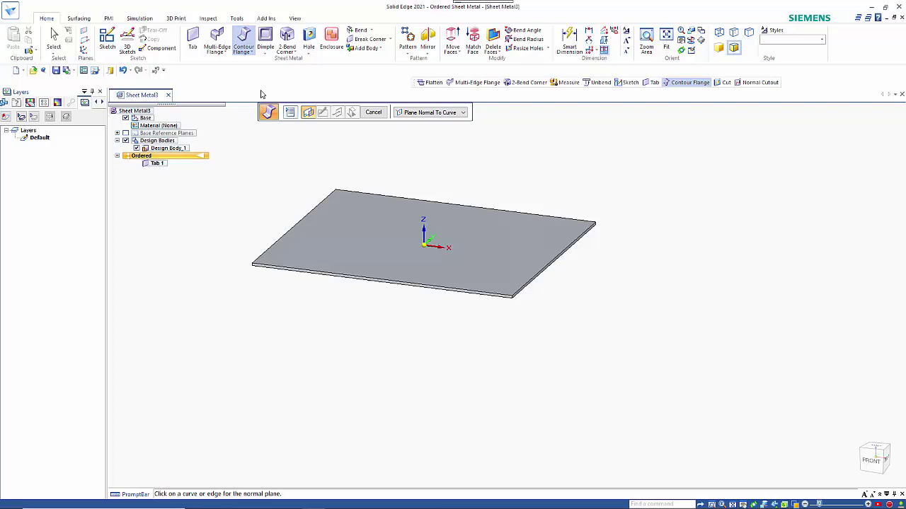
{"action": "left_click", "coordinate": [248, 39]}
{"action": "left_click", "coordinate": [248, 39]}
{"action": "left_click", "coordinate": [531, 289]}
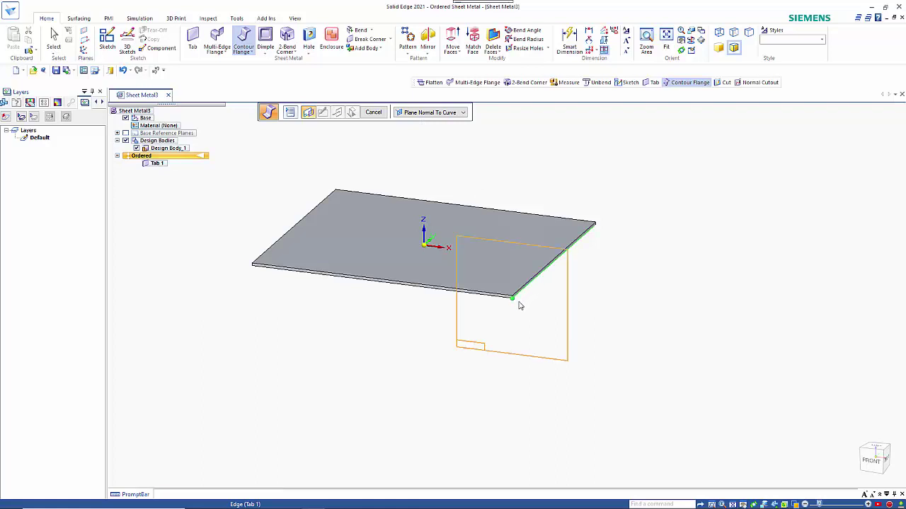
{"action": "left_click", "coordinate": [467, 345]}
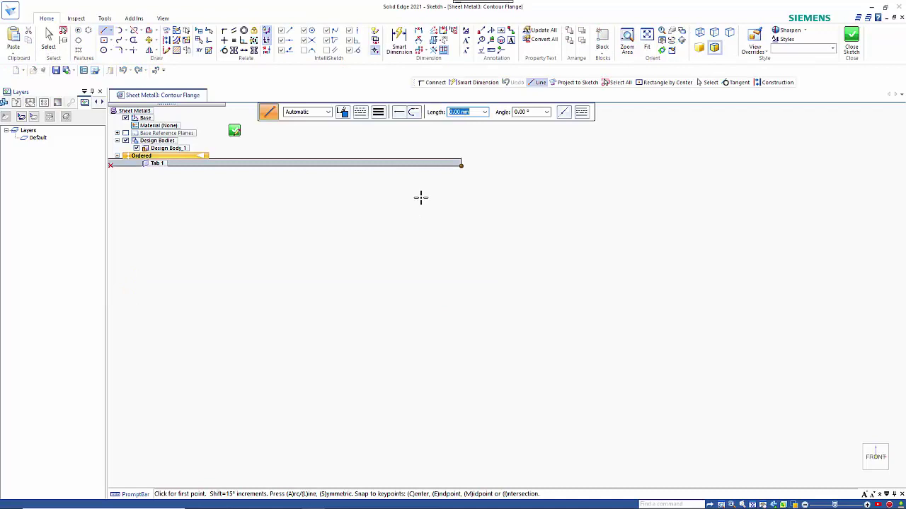
Draw a three-point arc bulging outward down from the edge end, finish, then reopen the profile
{"action": "left_click", "coordinate": [125, 33]}
{"action": "left_click", "coordinate": [142, 39]}
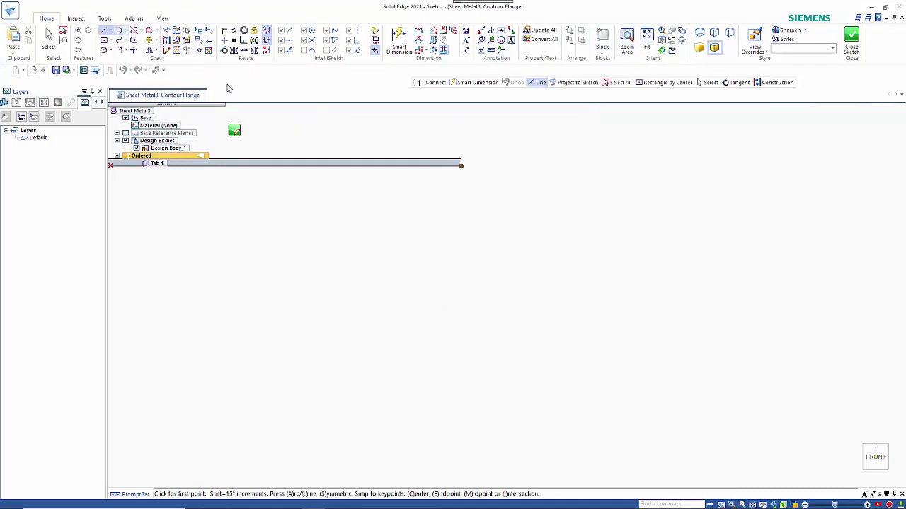
{"action": "left_click", "coordinate": [460, 166]}
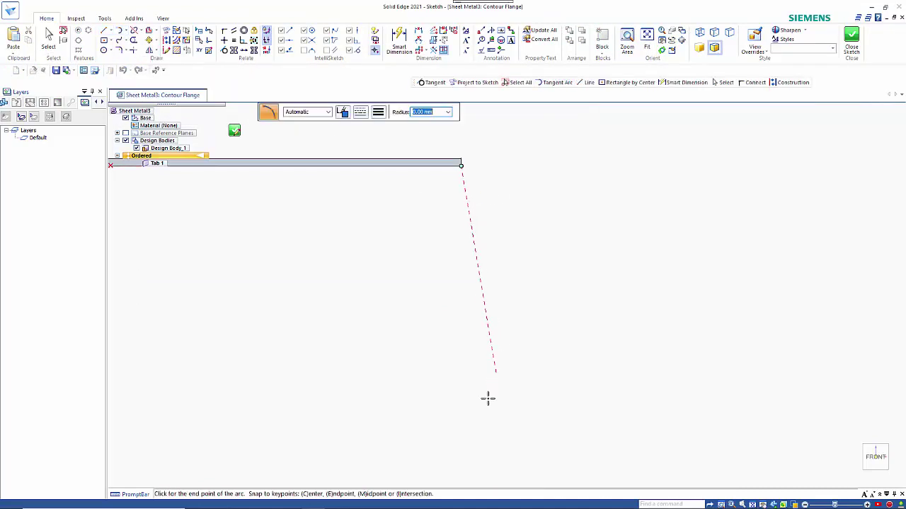
{"action": "left_click", "coordinate": [460, 455]}
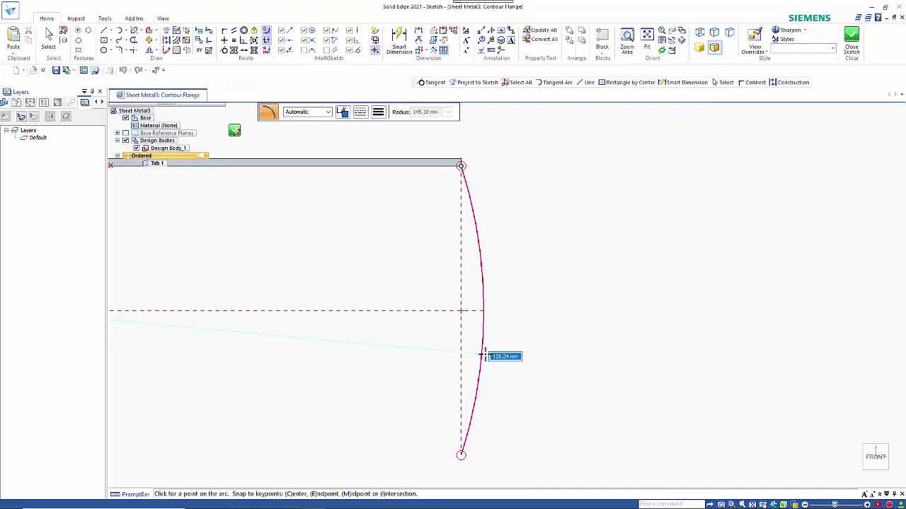
{"action": "left_click", "coordinate": [491, 355]}
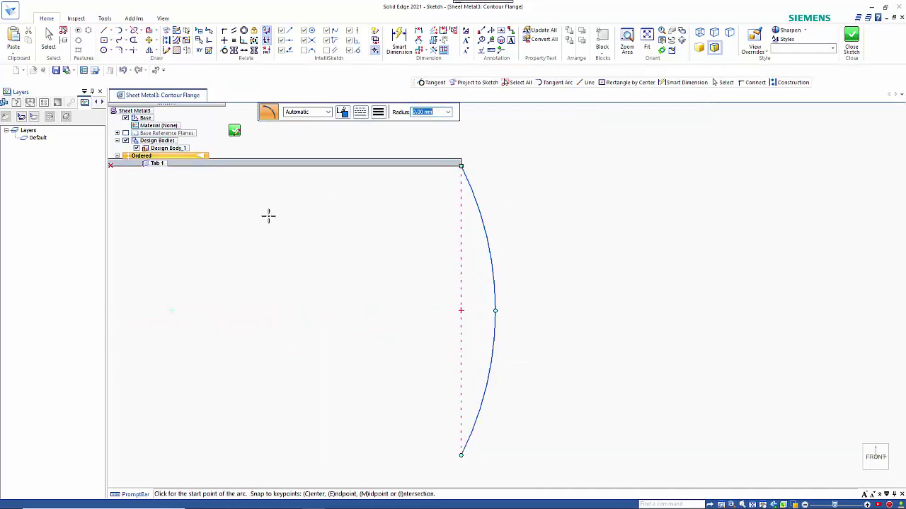
{"action": "left_click", "coordinate": [235, 132]}
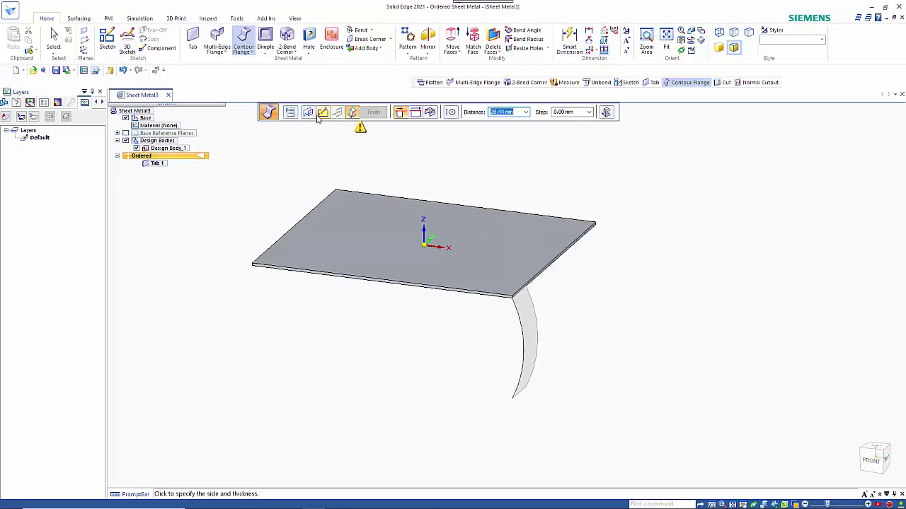
{"action": "left_click", "coordinate": [352, 180]}
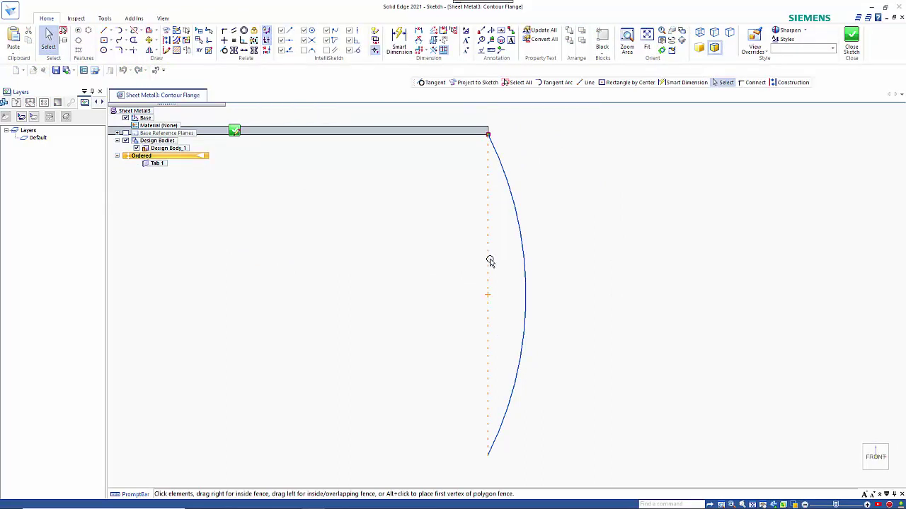
Select everything in the profile sketch and delete the arc
{"action": "key", "text": "ctrl+a"}
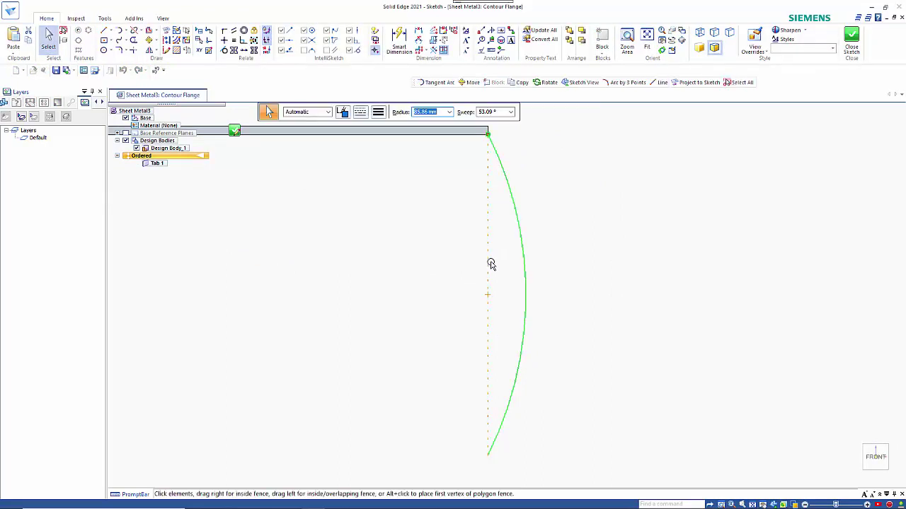
{"action": "key", "text": "Delete"}
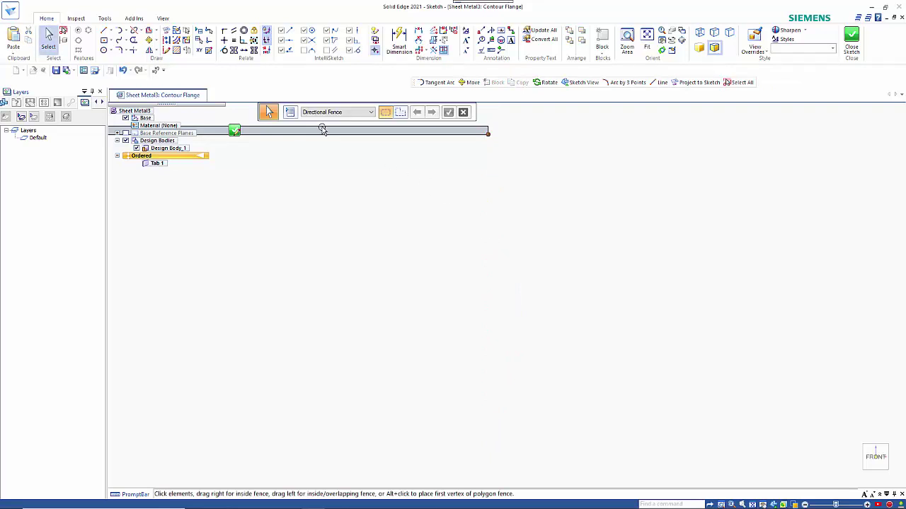
Draw a 75°, 9.2 mm radius tangent arc from the edge end, then a long tangent arc downward
{"action": "left_click", "coordinate": [122, 32]}
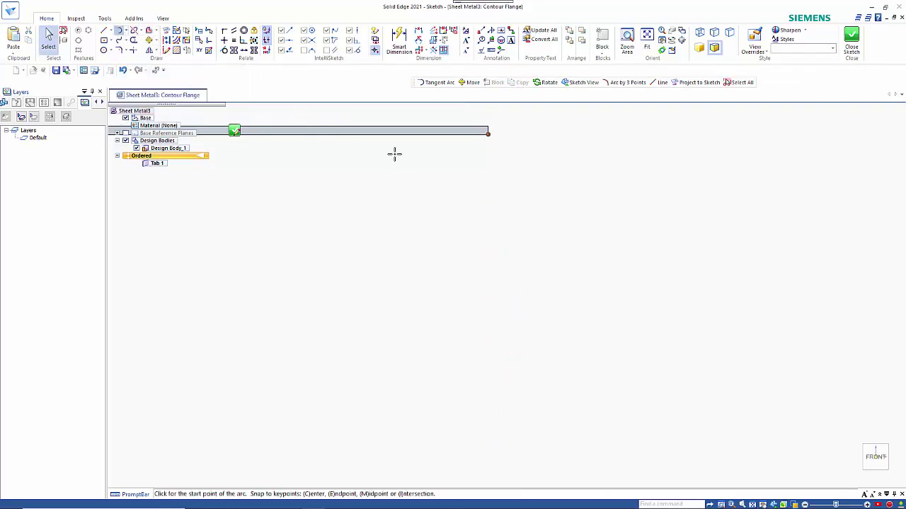
{"action": "left_click", "coordinate": [487, 134]}
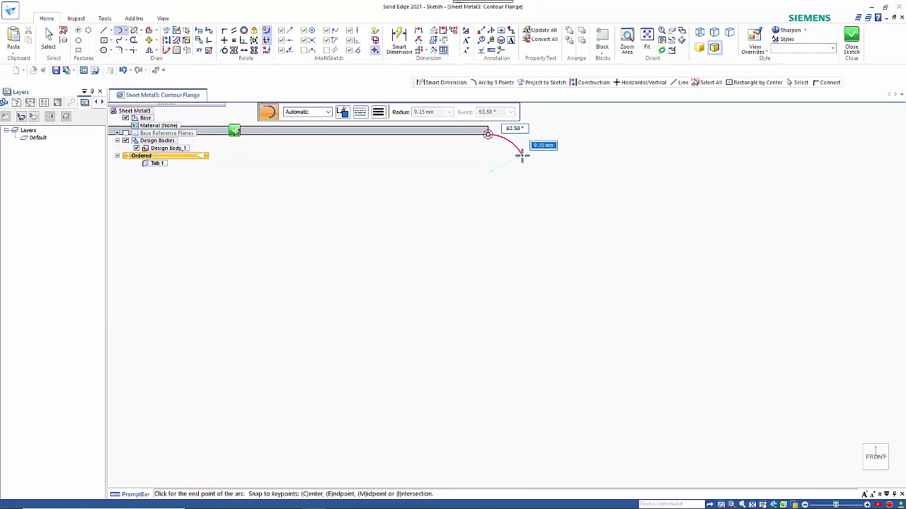
{"action": "key", "text": "Tab"}
{"action": "type", "text": "7"}
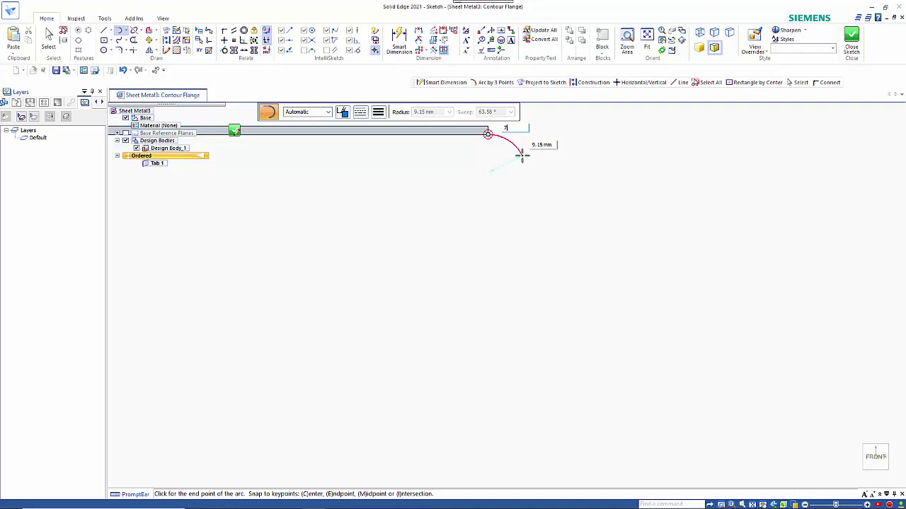
{"action": "type", "text": "5"}
{"action": "key", "text": "Tab"}
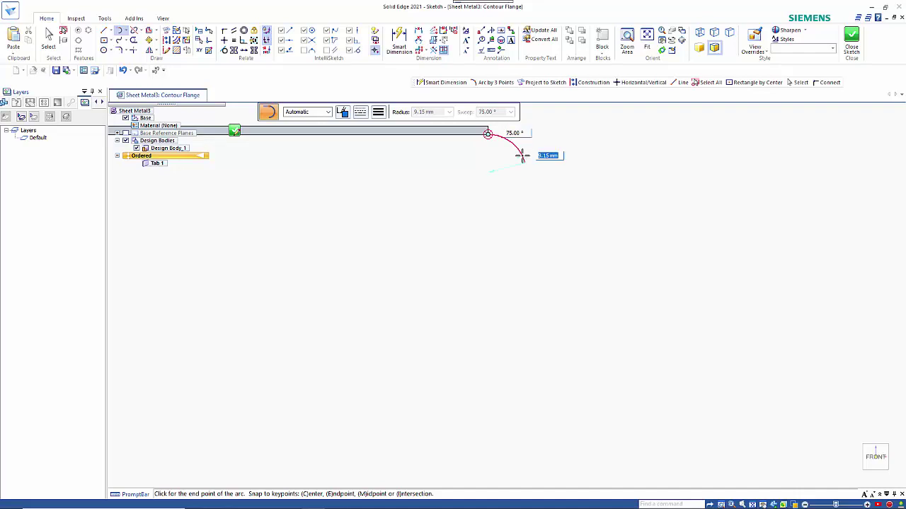
{"action": "type", "text": "9.2"}
{"action": "key", "text": "Tab"}
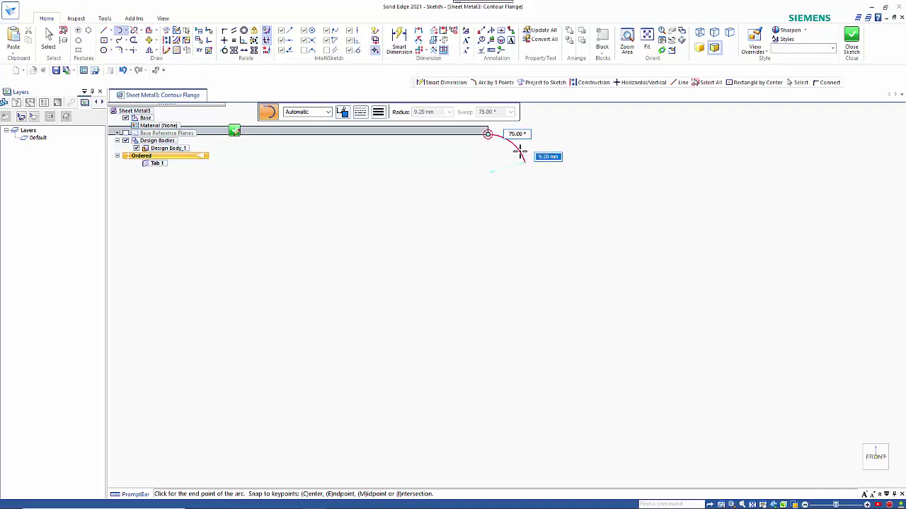
{"action": "left_click", "coordinate": [524, 162]}
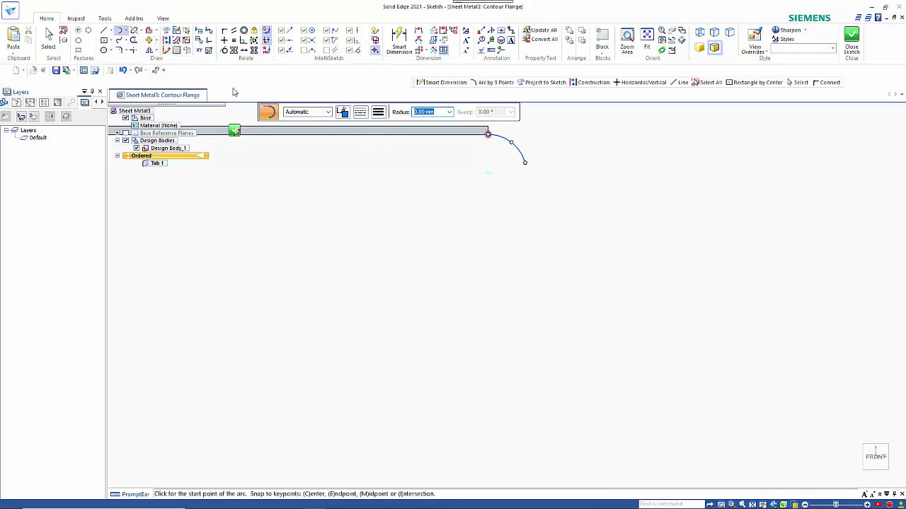
{"action": "left_click", "coordinate": [524, 163]}
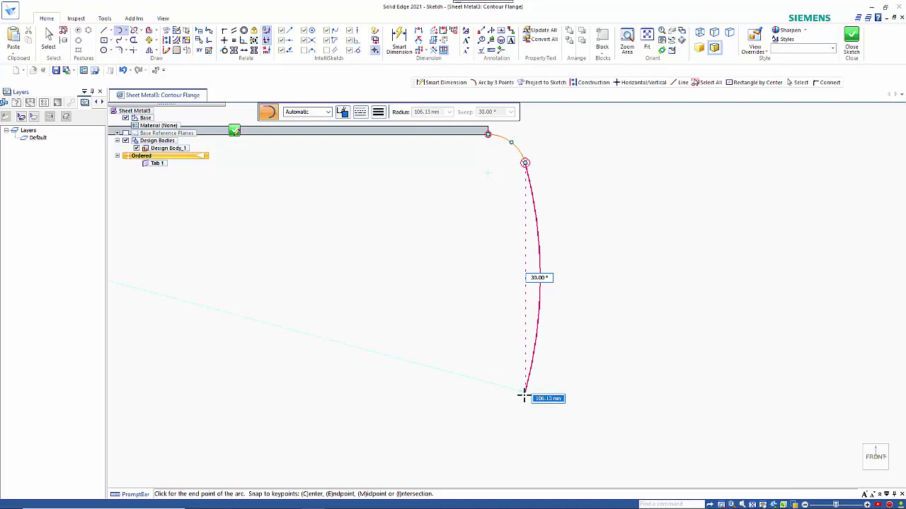
{"action": "left_click", "coordinate": [524, 393]}
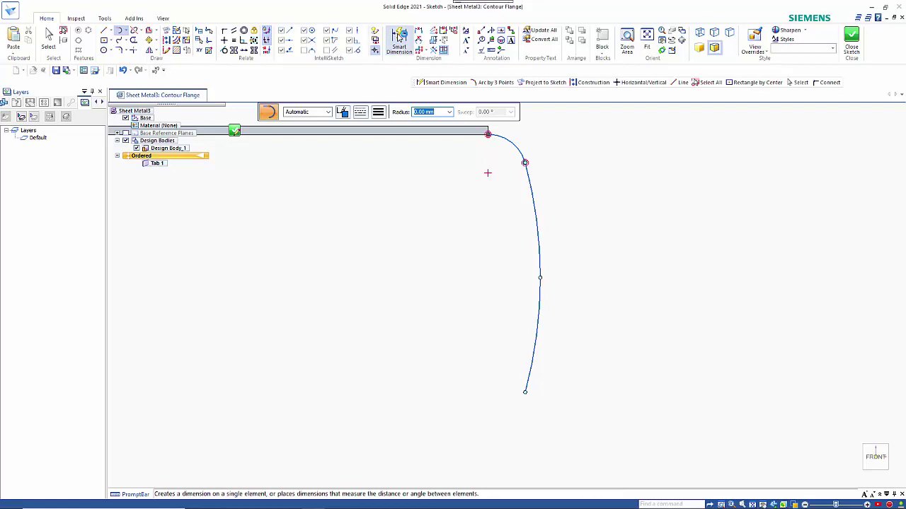
Dimension the small bend arc's radius at R 2
{"action": "left_click", "coordinate": [398, 37]}
{"action": "left_click", "coordinate": [519, 147]}
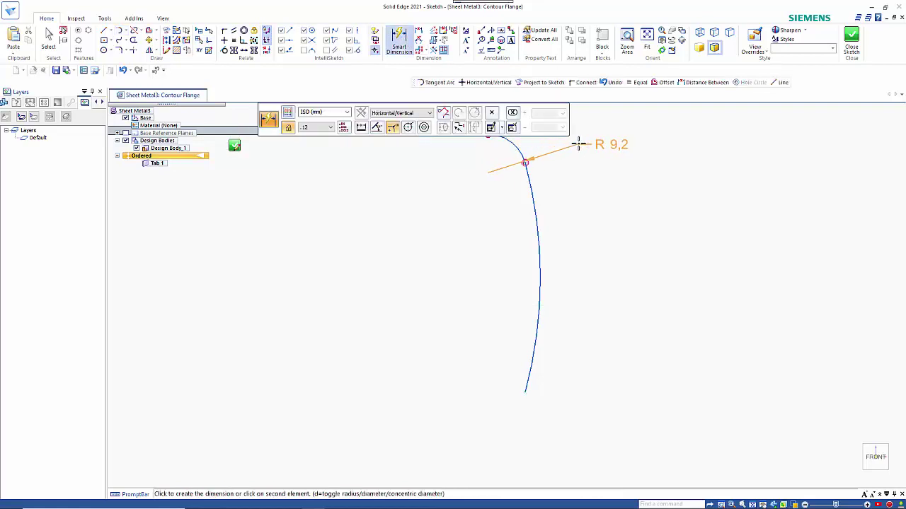
{"action": "left_click", "coordinate": [583, 133]}
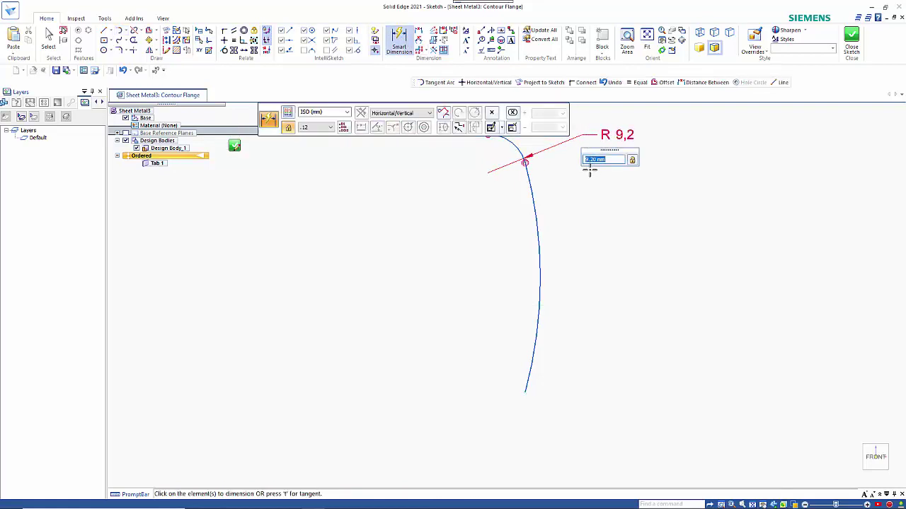
{"action": "key", "text": "Return"}
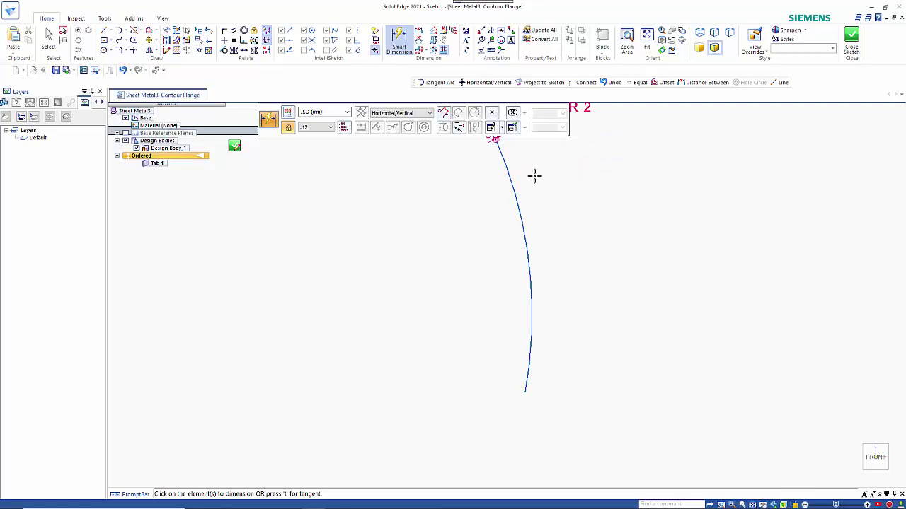
Add a 75° angle dimension at the bend arc's end
{"action": "middle_click_drag", "start_coordinate": [552, 215], "coordinate": [555, 259], "text": "shift"}
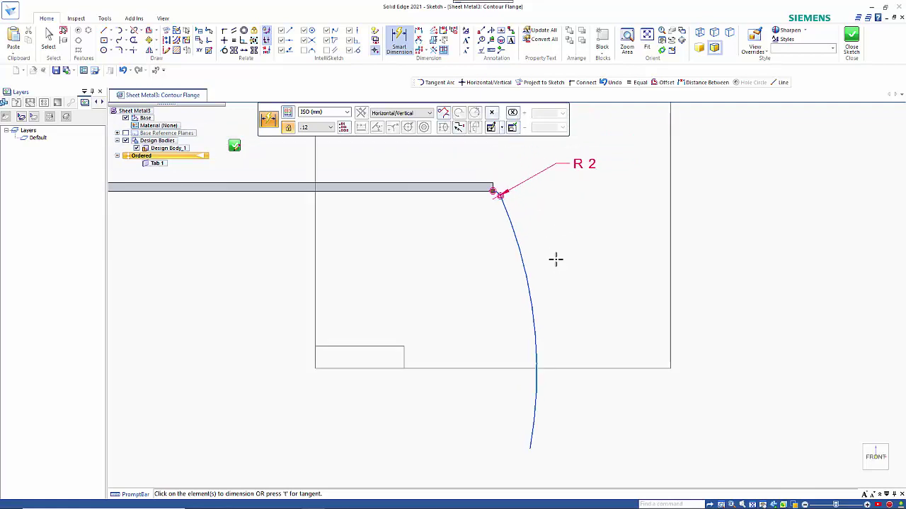
{"action": "left_click", "coordinate": [499, 194]}
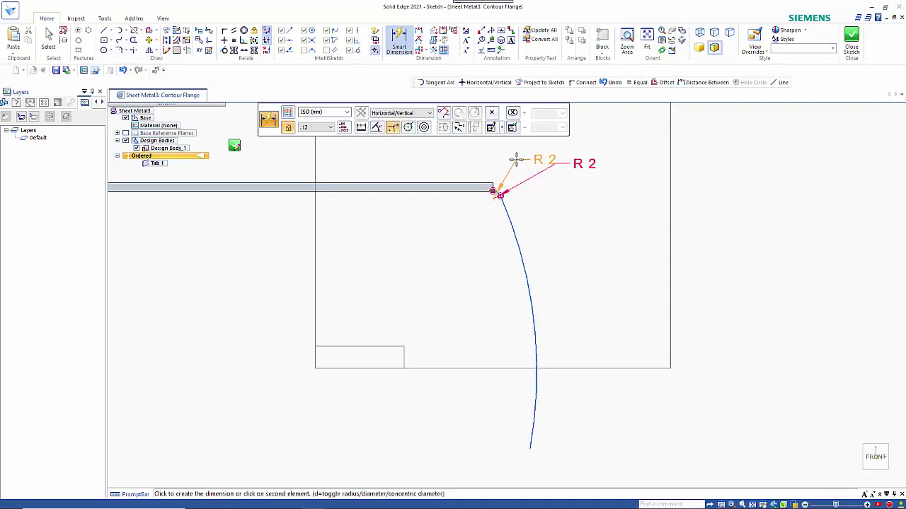
{"action": "left_click", "coordinate": [517, 161]}
{"action": "left_click", "coordinate": [522, 153]}
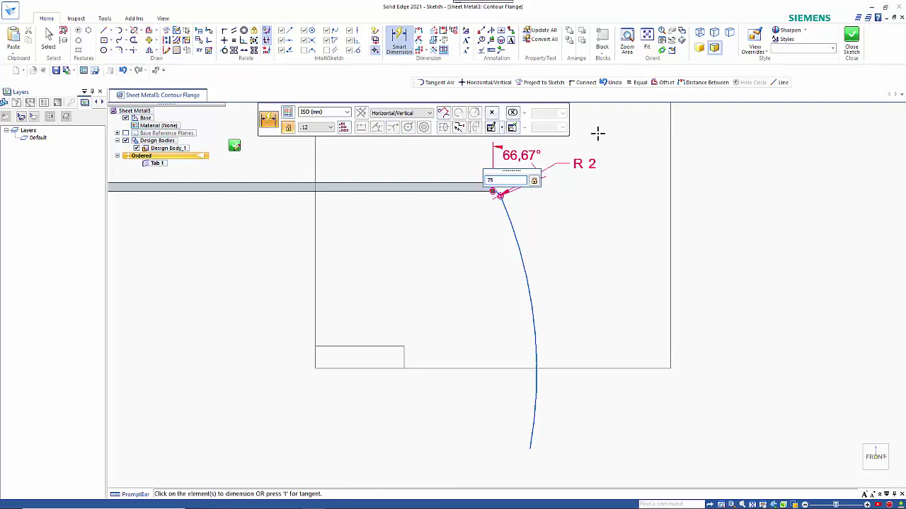
{"action": "key", "text": "Return"}
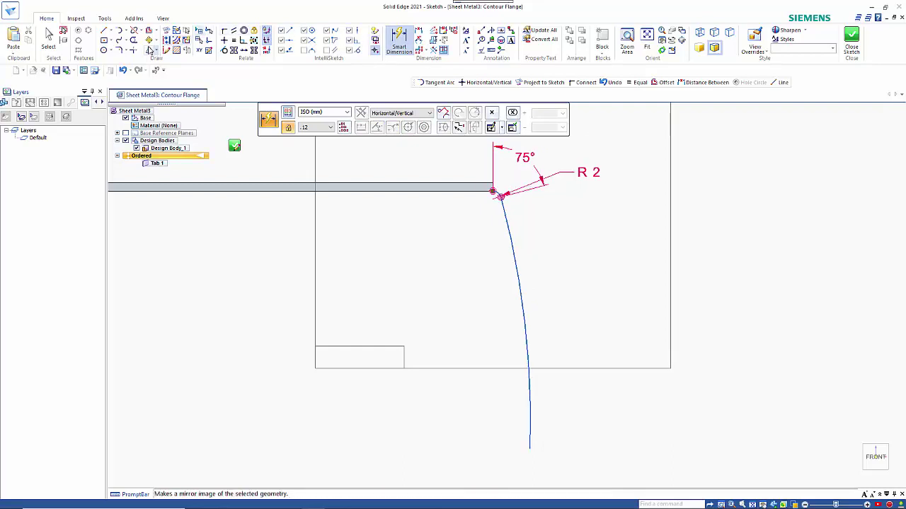
Align the arc's lower endpoint vertically under its top endpoint
{"action": "left_click", "coordinate": [244, 51]}
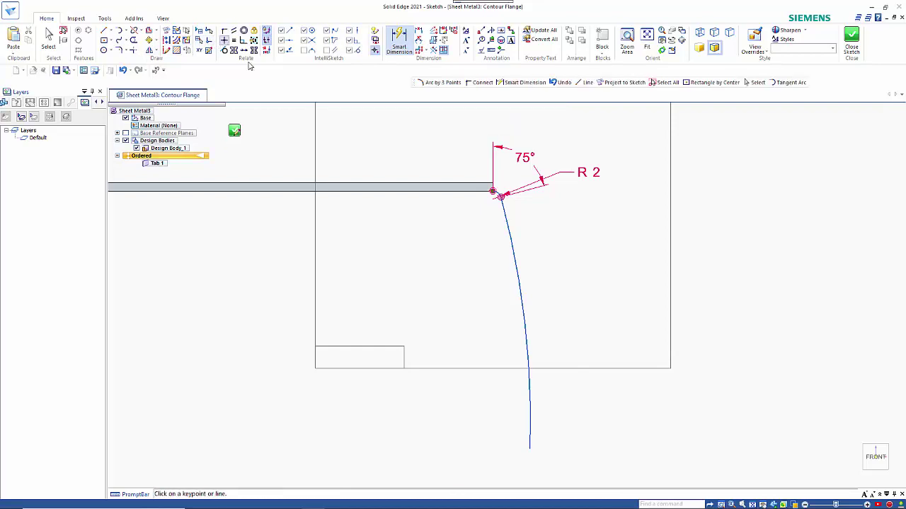
{"action": "left_click", "coordinate": [529, 448]}
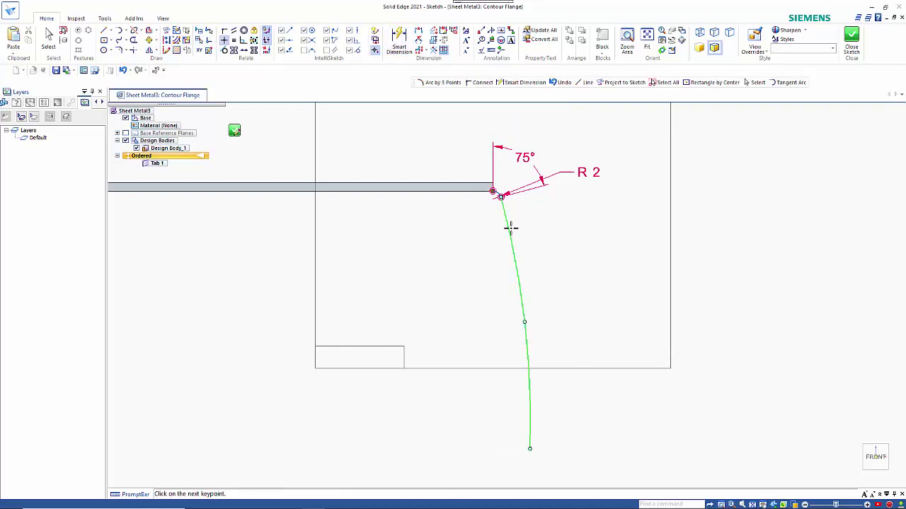
{"action": "left_click", "coordinate": [501, 196]}
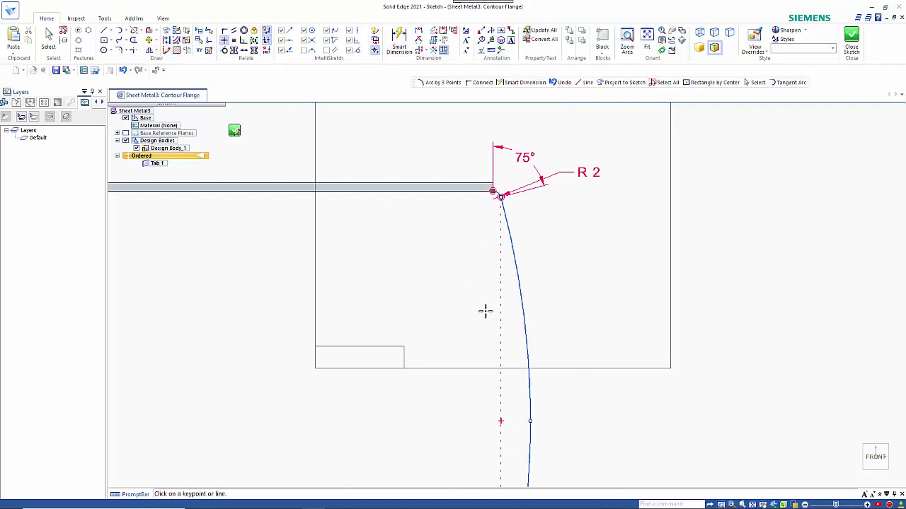
Dimension the long arc's radius at R 200
{"action": "scroll", "coordinate": [485, 312], "scroll_direction": "down", "scroll_amount": 2}
{"action": "left_click", "coordinate": [399, 41]}
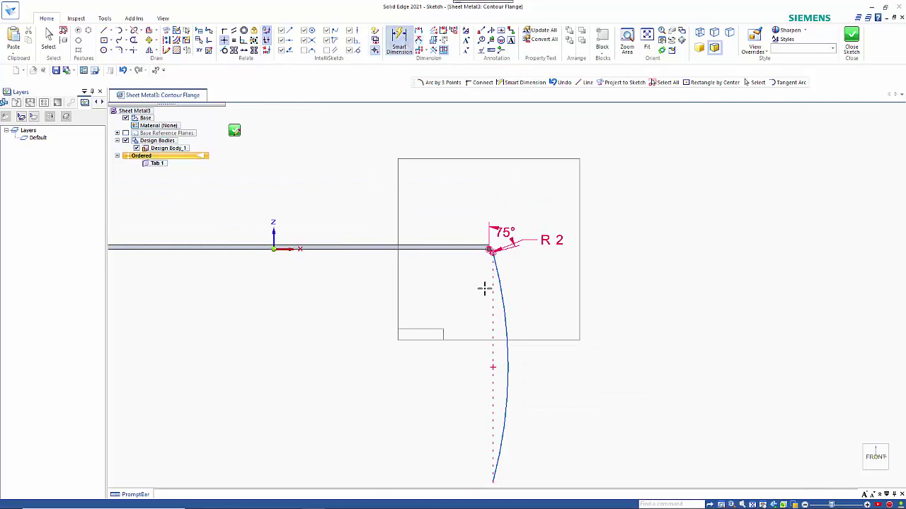
{"action": "left_click", "coordinate": [508, 330]}
{"action": "left_click", "coordinate": [607, 318]}
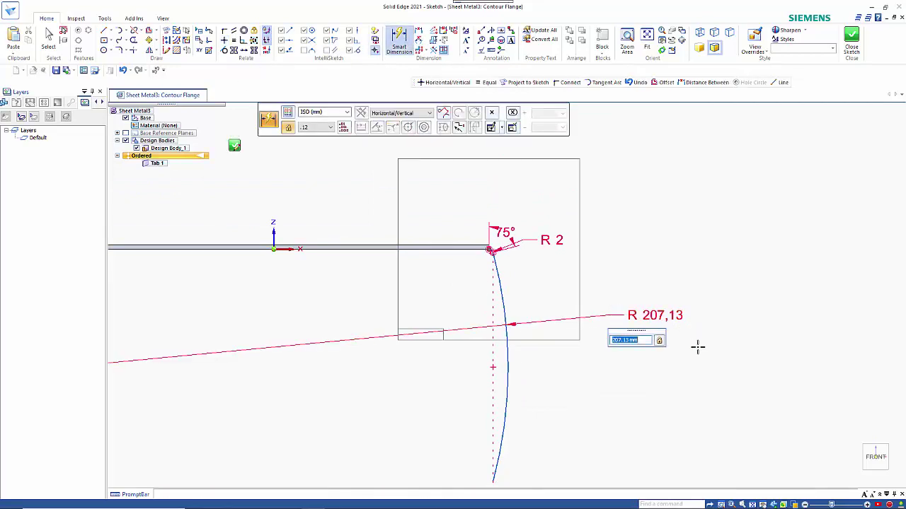
{"action": "type", "text": "200"}
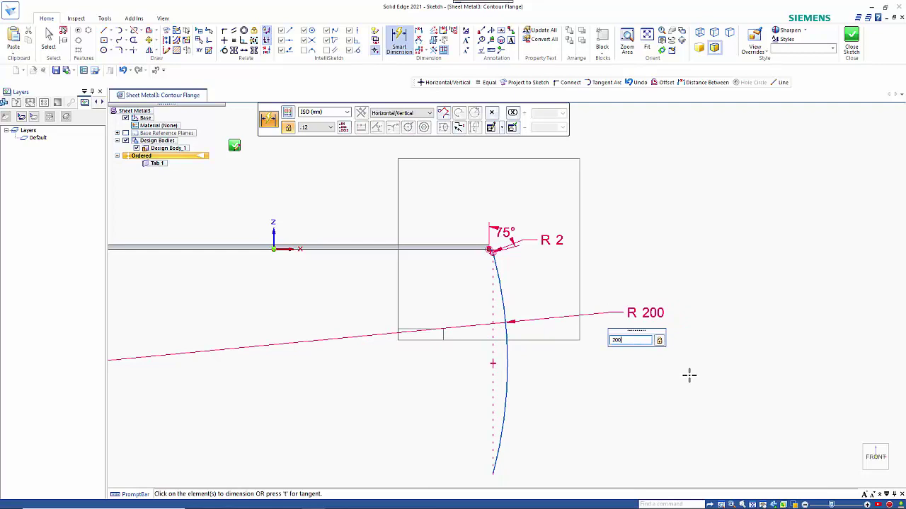
{"action": "key", "text": "Return"}
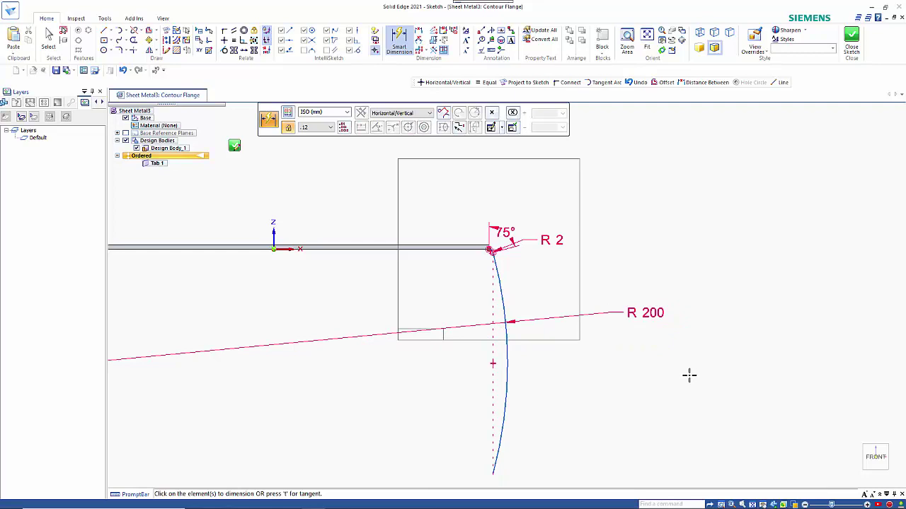
Close the sketch and create Contour Flange 2 on the chosen side, then view it from the front
{"action": "left_click", "coordinate": [234, 147]}
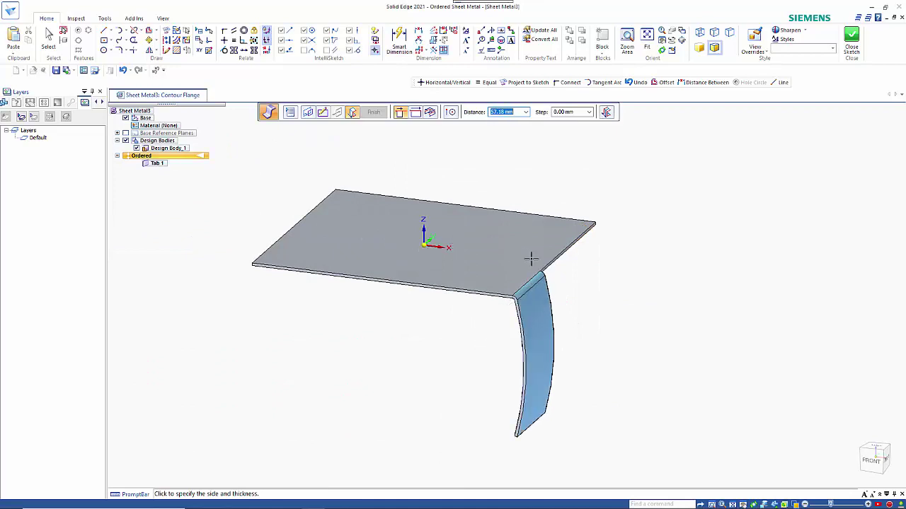
{"action": "left_click", "coordinate": [610, 220]}
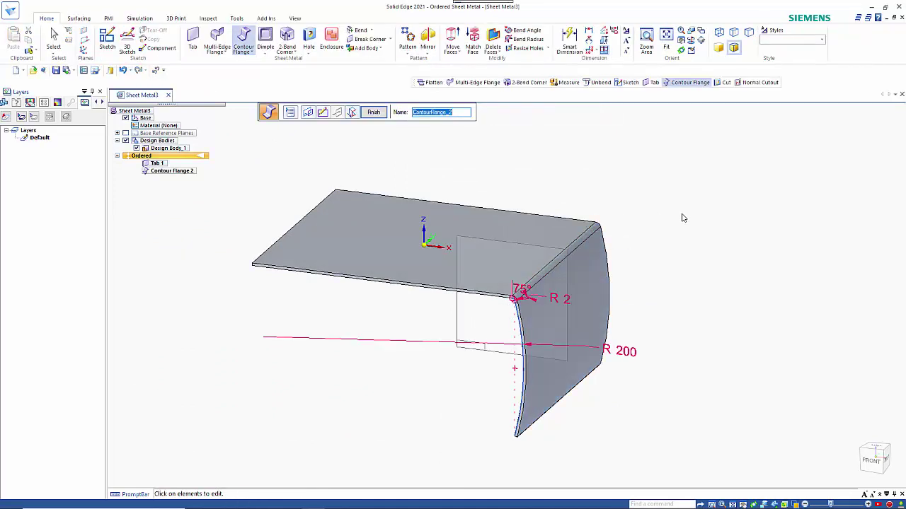
{"action": "right_click", "coordinate": [683, 214]}
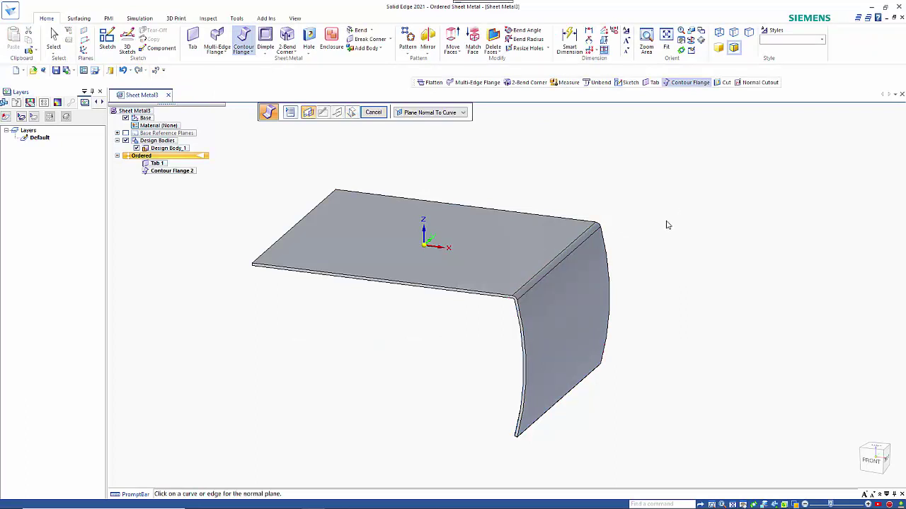
{"action": "key", "text": "ctrl+f"}
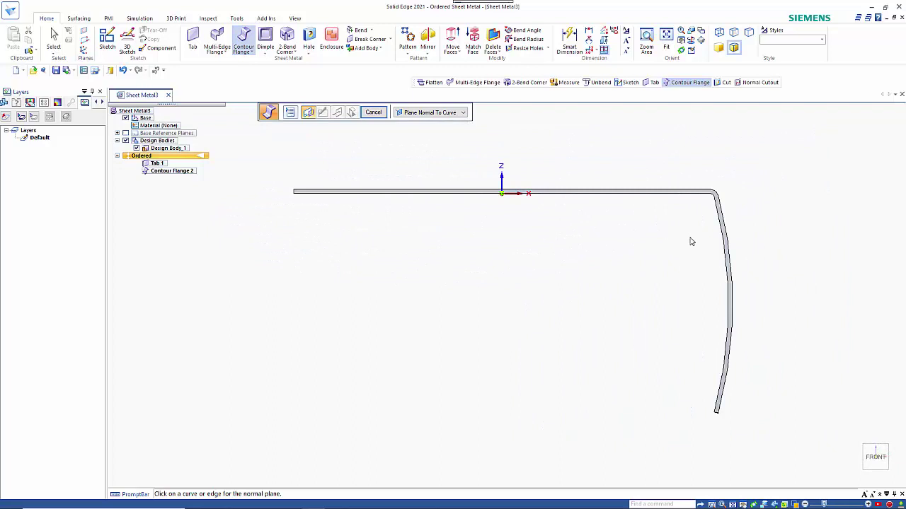
Trial-unbend the curved flange, keeping the plate's top face fixed
{"action": "left_click", "coordinate": [373, 111]}
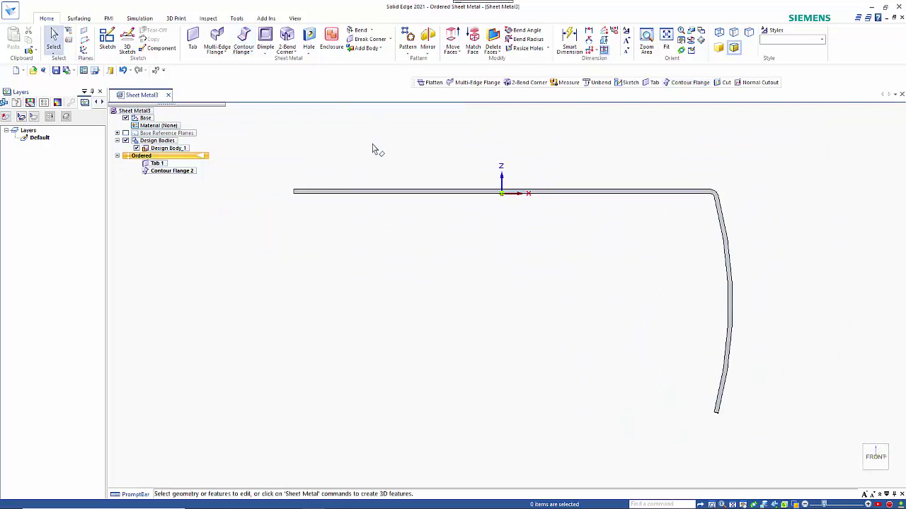
{"action": "middle_click_drag", "start_coordinate": [510, 239], "coordinate": [475, 276]}
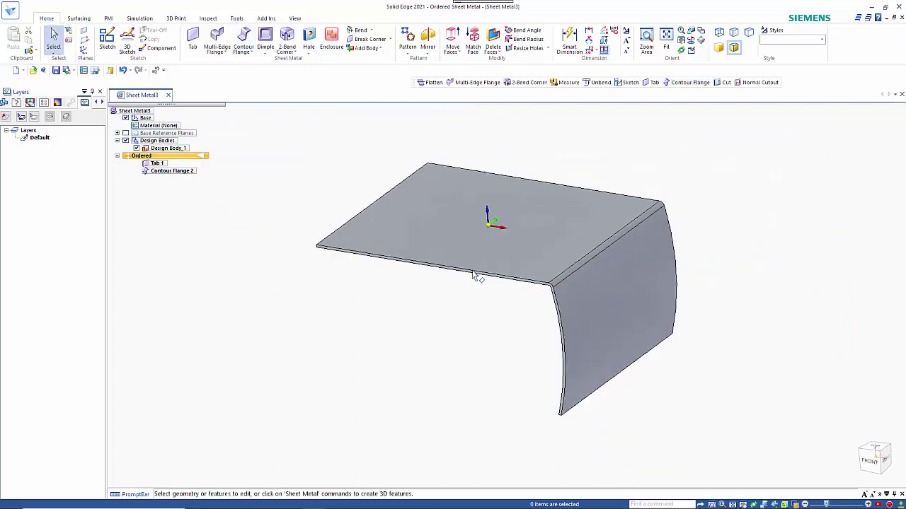
{"action": "left_click", "coordinate": [370, 30]}
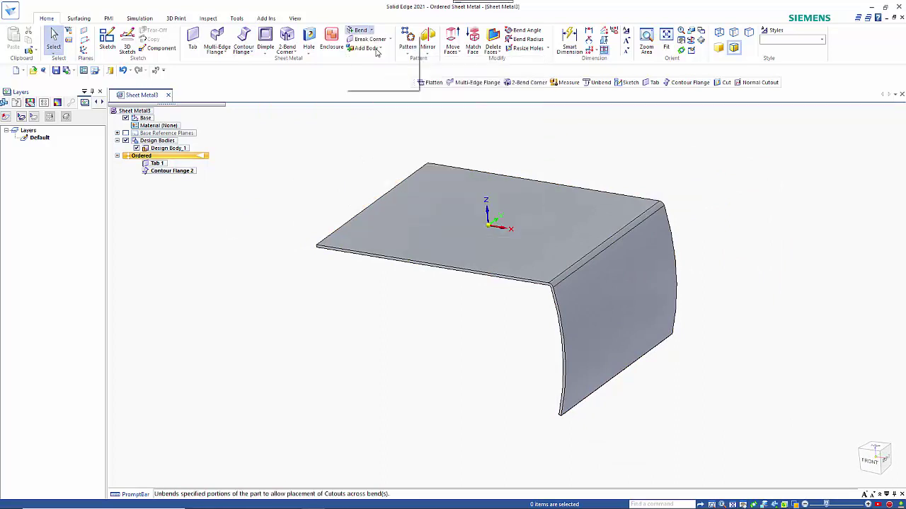
{"action": "left_click", "coordinate": [375, 51]}
{"action": "left_click", "coordinate": [563, 238]}
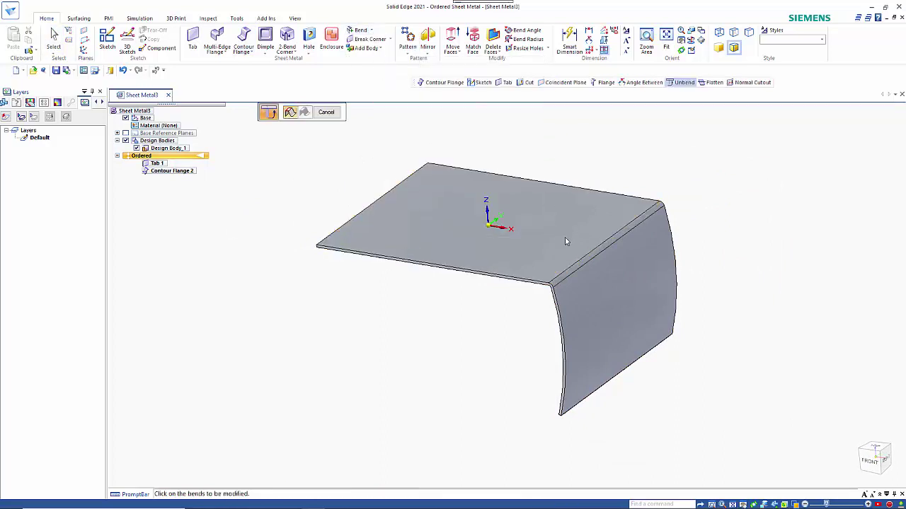
{"action": "left_click", "coordinate": [586, 263]}
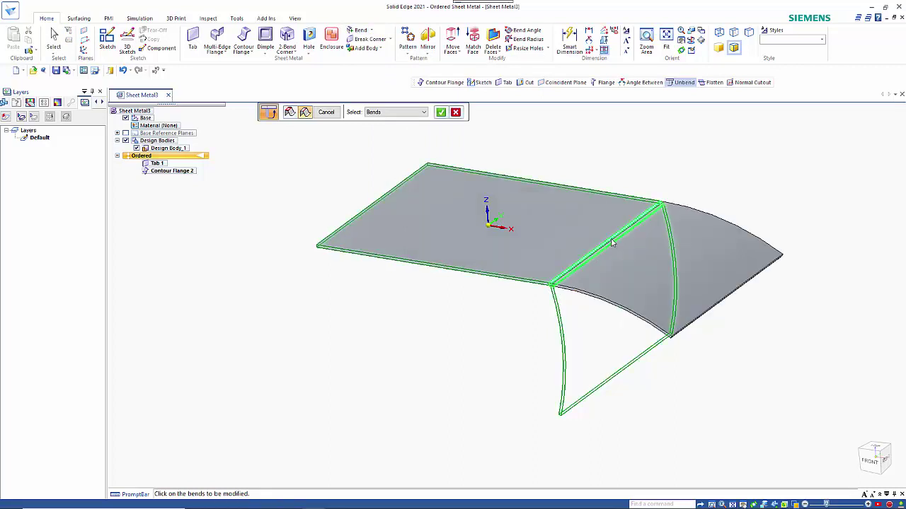
{"action": "right_click", "coordinate": [645, 184]}
Inspect the unbent result, then cancel and undo back to the flat Tab 1 plate
{"action": "middle_click_drag", "start_coordinate": [597, 330], "coordinate": [578, 335]}
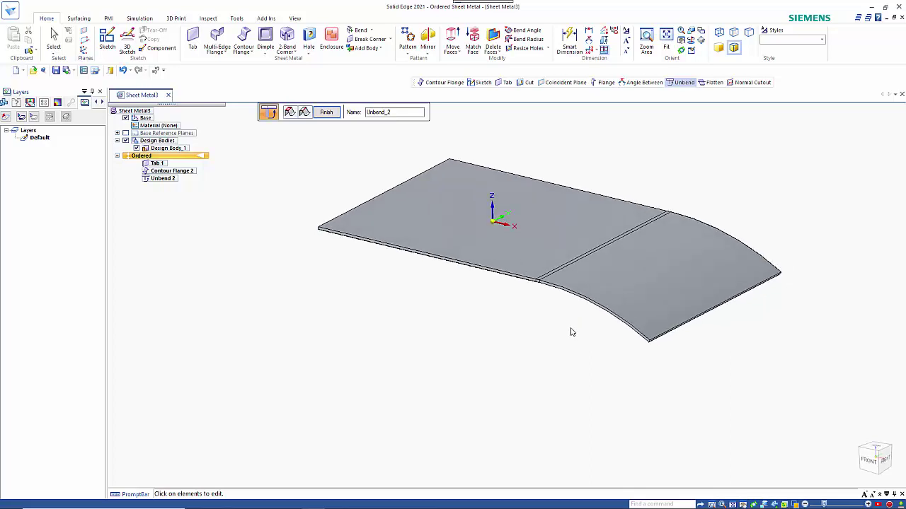
{"action": "key", "text": "Escape"}
{"action": "key", "text": "ctrl+z"}
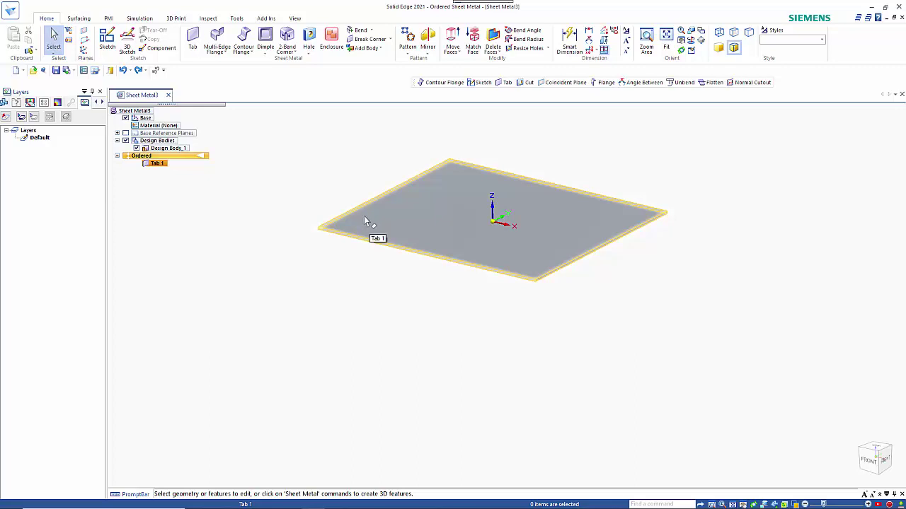
Start an edge Flange along the plate's front edge
{"action": "left_click", "coordinate": [244, 51]}
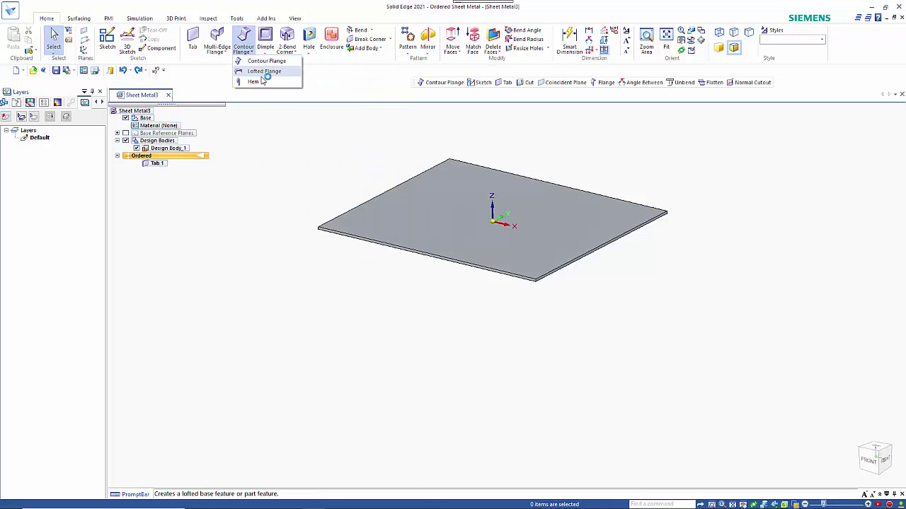
{"action": "left_click", "coordinate": [221, 52]}
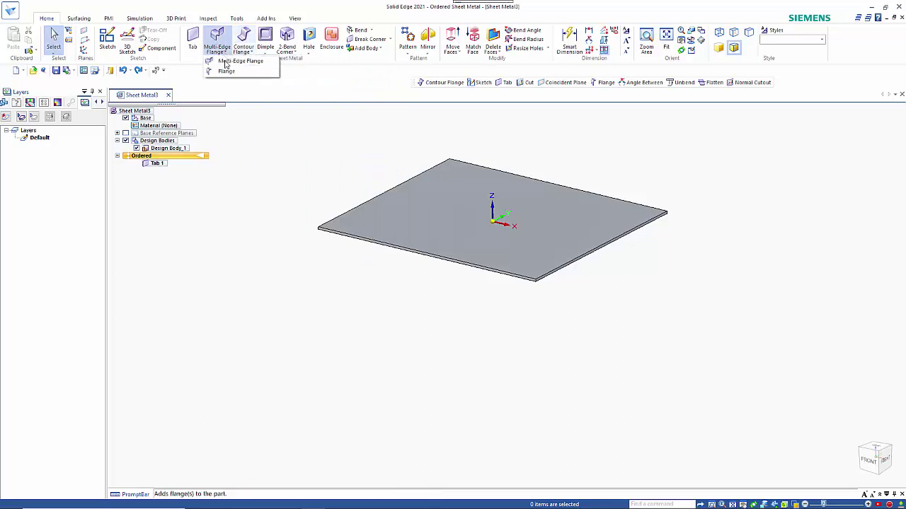
{"action": "left_click", "coordinate": [238, 70]}
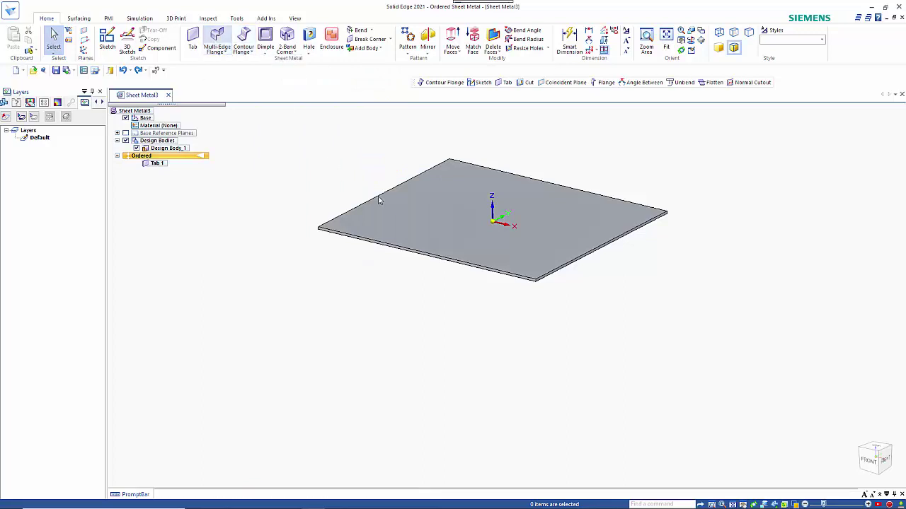
{"action": "left_click", "coordinate": [575, 267]}
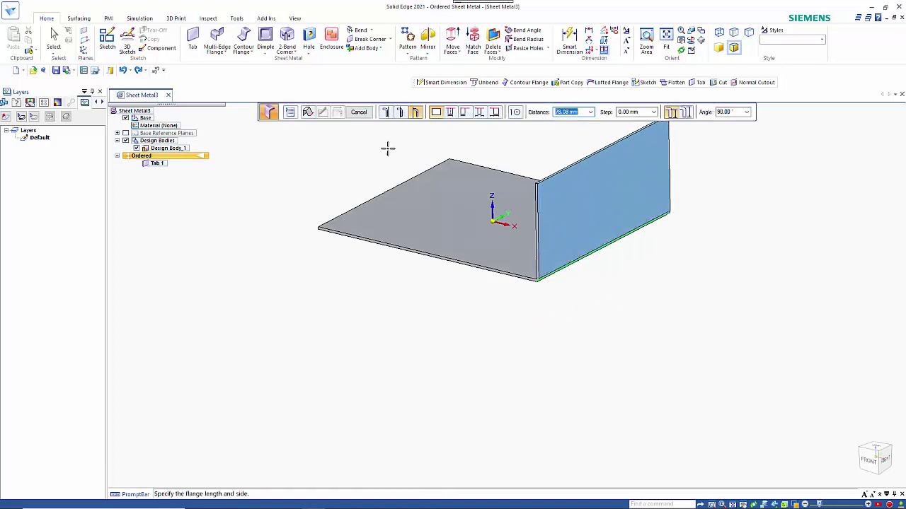
In Flange Options, replace the default bend radius with 2 mm
{"action": "left_click", "coordinate": [290, 112]}
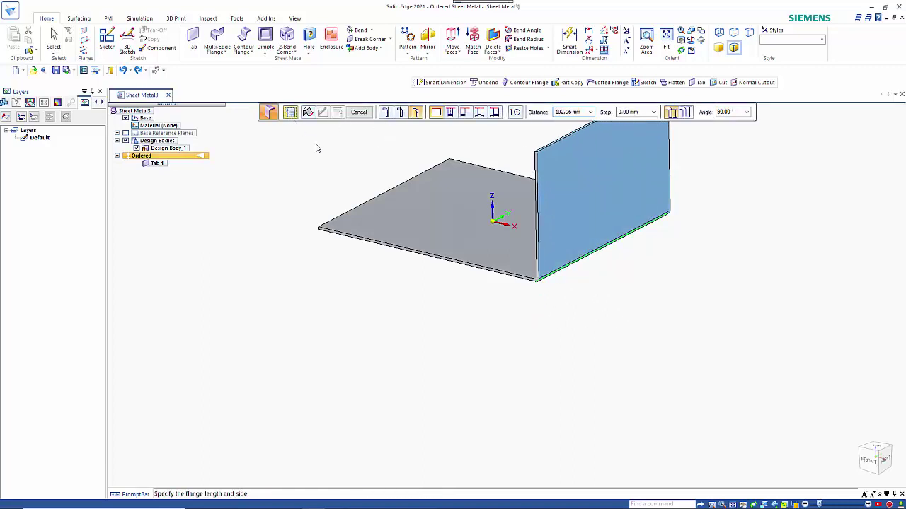
{"action": "left_click", "coordinate": [437, 201]}
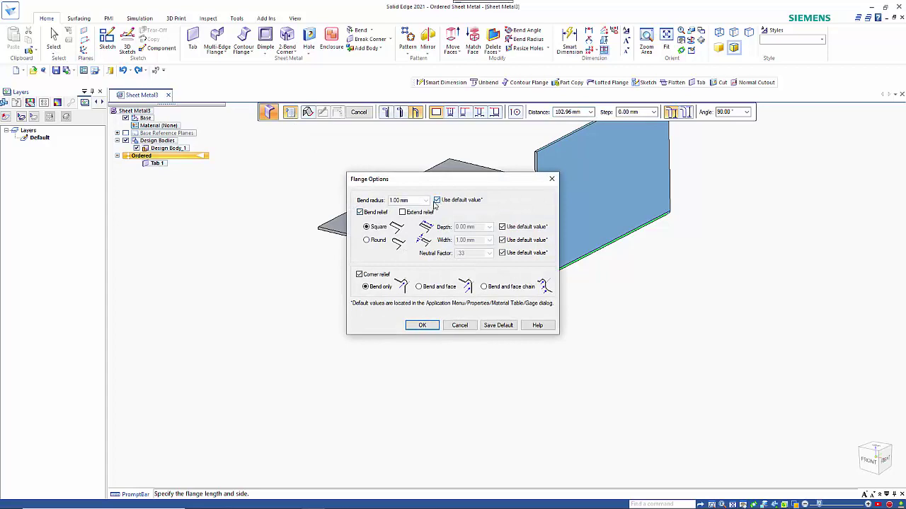
{"action": "double_click", "coordinate": [411, 200]}
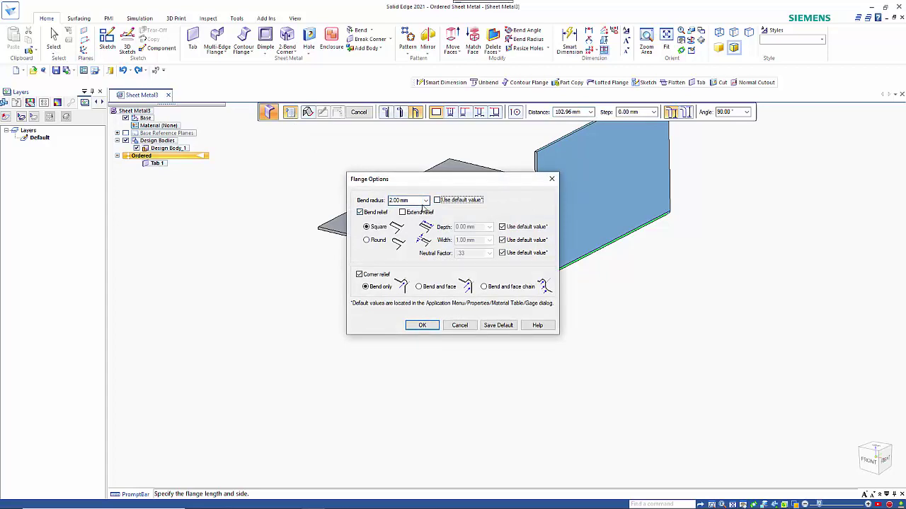
{"action": "left_click", "coordinate": [422, 324]}
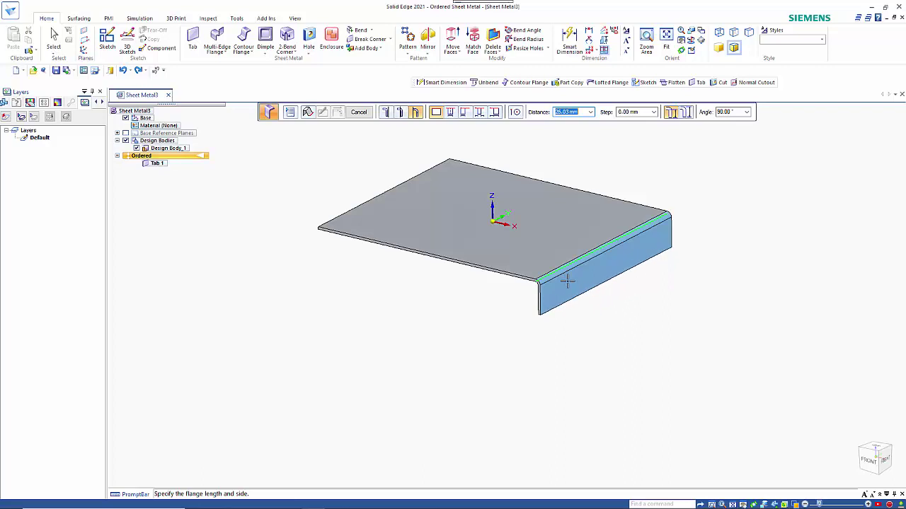
Set the flange angle to 105°
{"action": "key", "text": "Tab"}
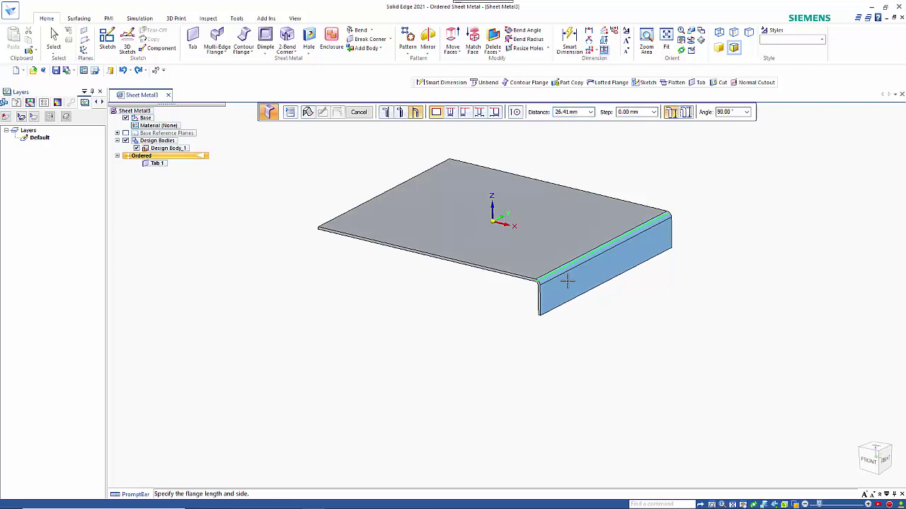
{"action": "key", "text": "Tab"}
{"action": "type", "text": "75"}
{"action": "key", "text": "Tab"}
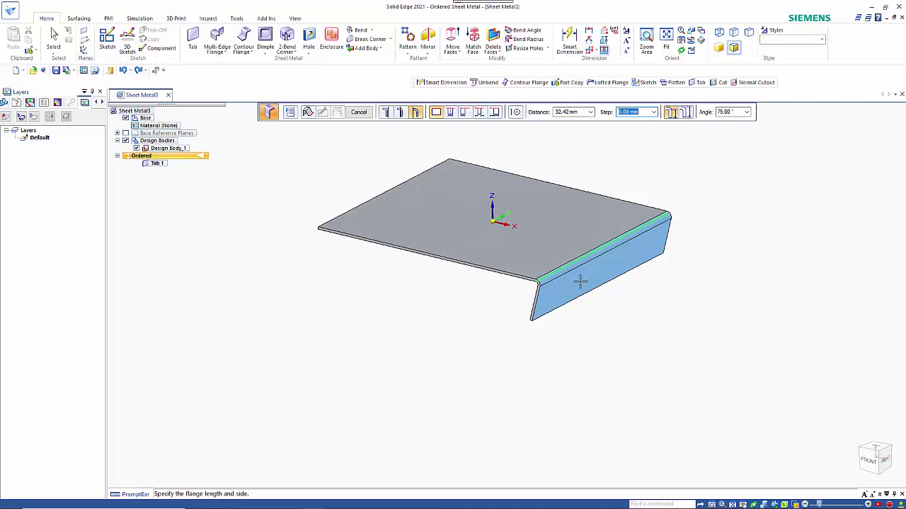
{"action": "type", "text": "105"}
{"action": "left_click", "coordinate": [733, 113]}
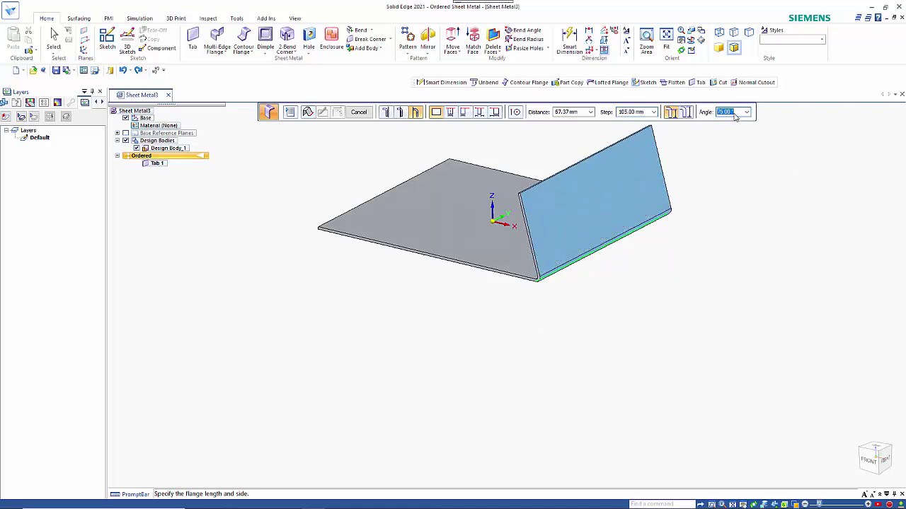
{"action": "type", "text": "10"}
{"action": "key", "text": "Return"}
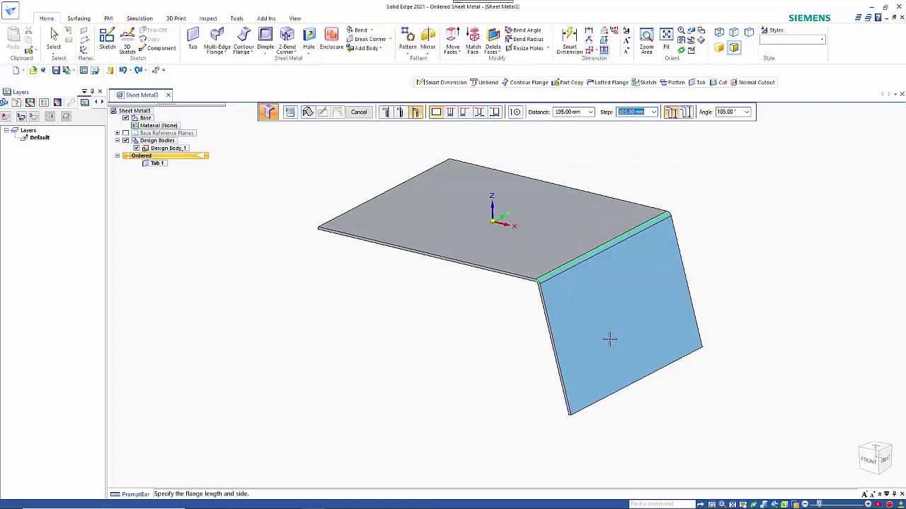
Clear the step value and set the flange length to 0.05 mm to finish Flange 1
{"action": "key", "text": "BackSpace"}
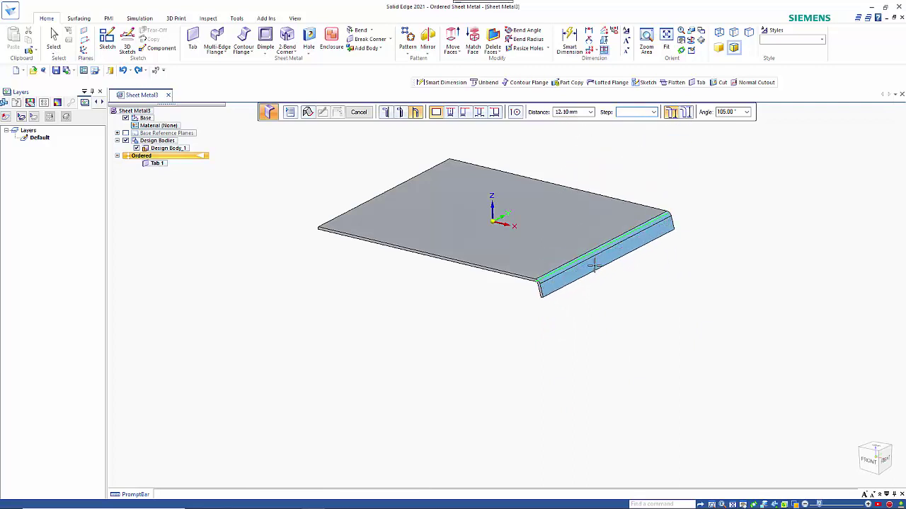
{"action": "key", "text": "Tab"}
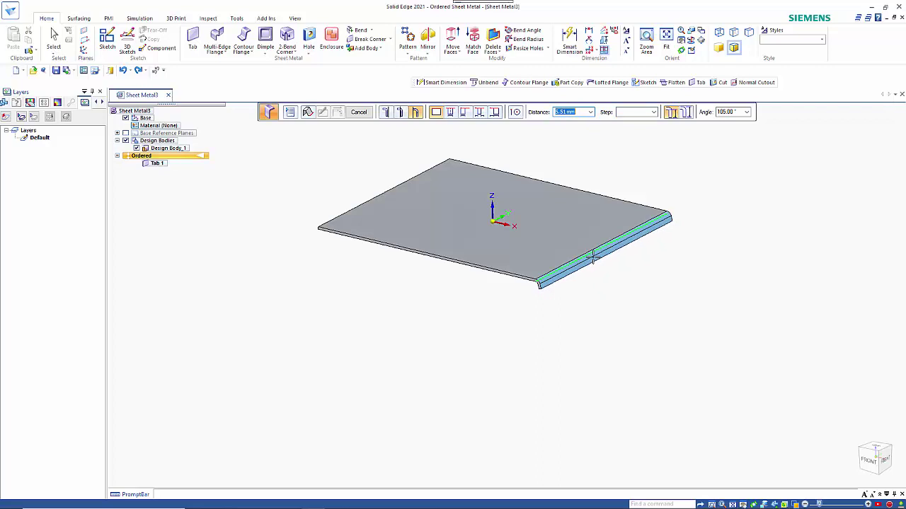
{"action": "type", "text": "0.05"}
{"action": "key", "text": "Return"}
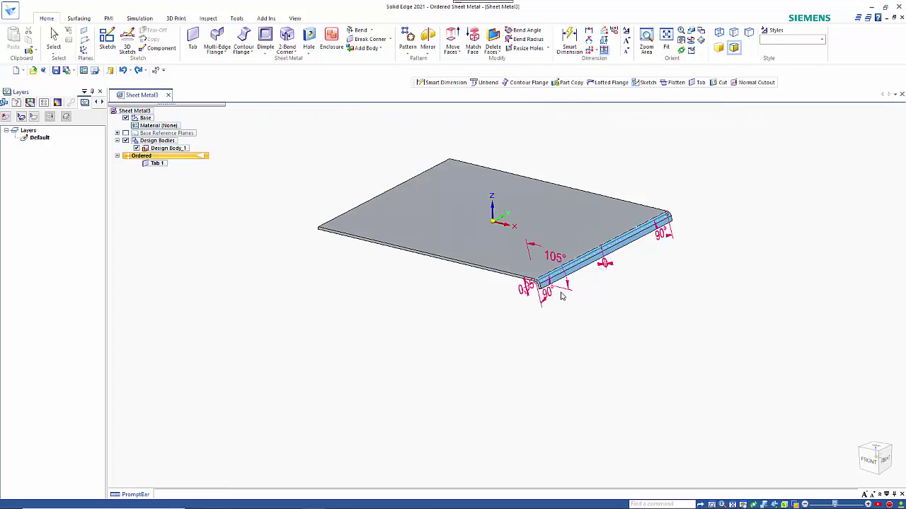
Accept Flange 1 and start a new flange on the small lip's edge
{"action": "scroll", "coordinate": [536, 296], "scroll_direction": "up", "scroll_amount": 5}
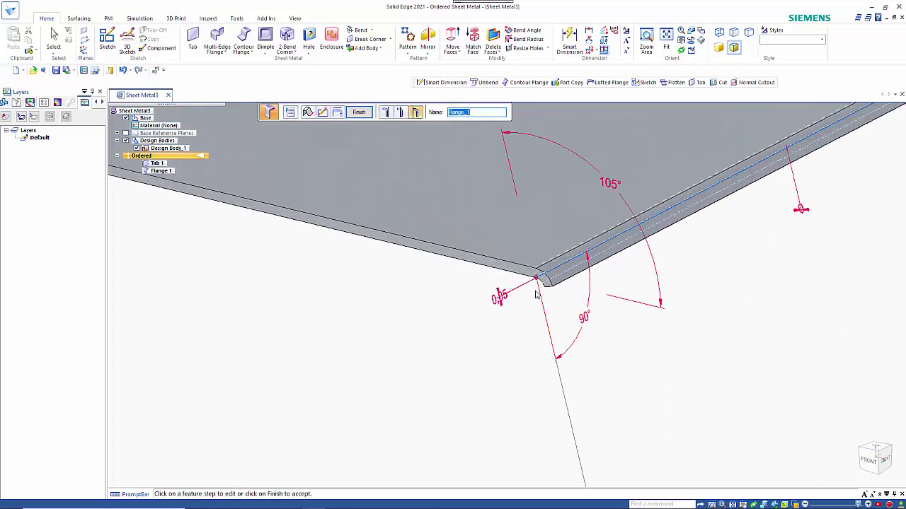
{"action": "scroll", "coordinate": [535, 296], "scroll_direction": "up", "scroll_amount": 2}
{"action": "scroll", "coordinate": [579, 291], "scroll_direction": "down", "scroll_amount": 7}
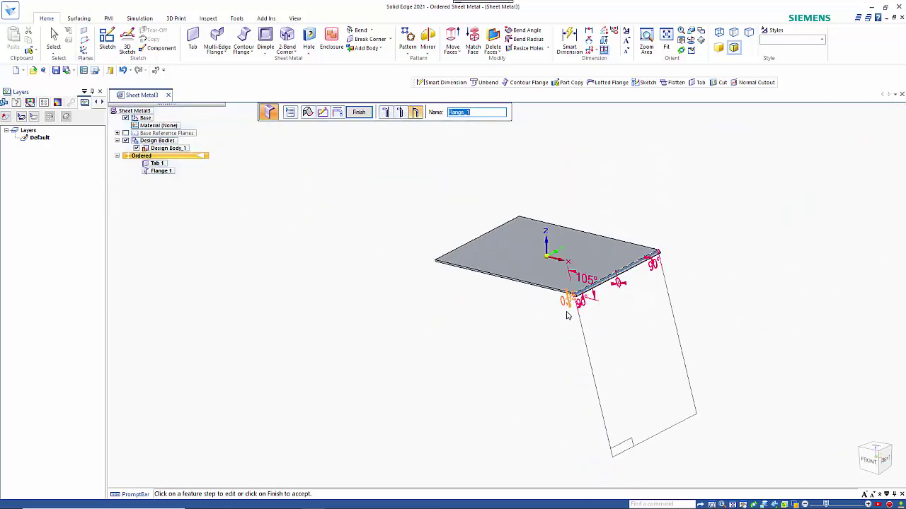
{"action": "right_click", "coordinate": [568, 316]}
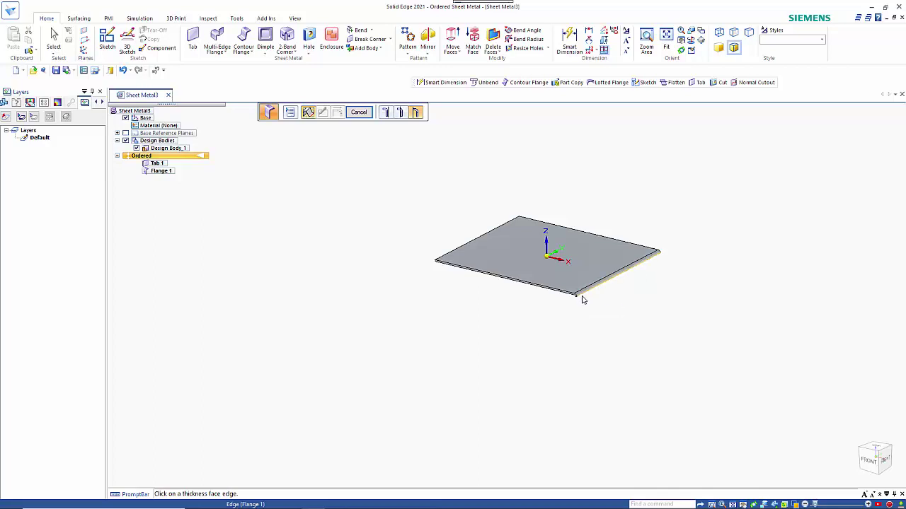
{"action": "left_click", "coordinate": [583, 300]}
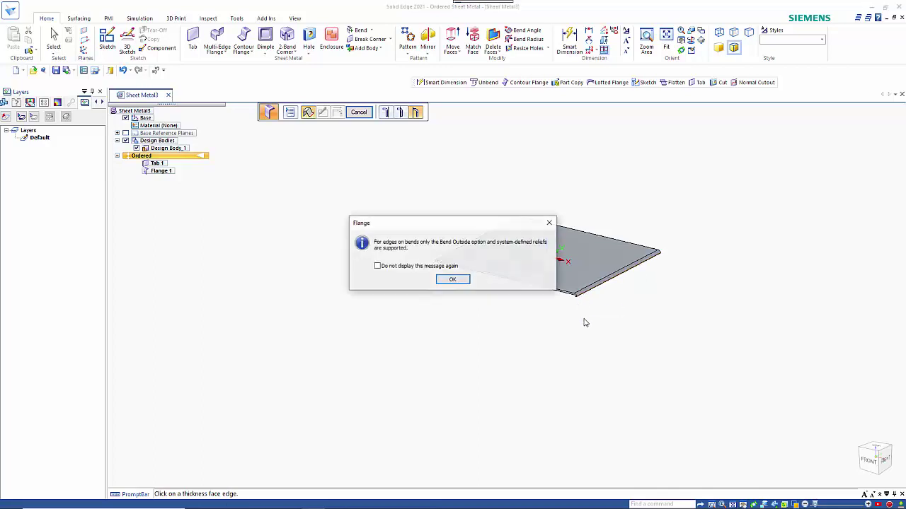
{"action": "left_click", "coordinate": [453, 280]}
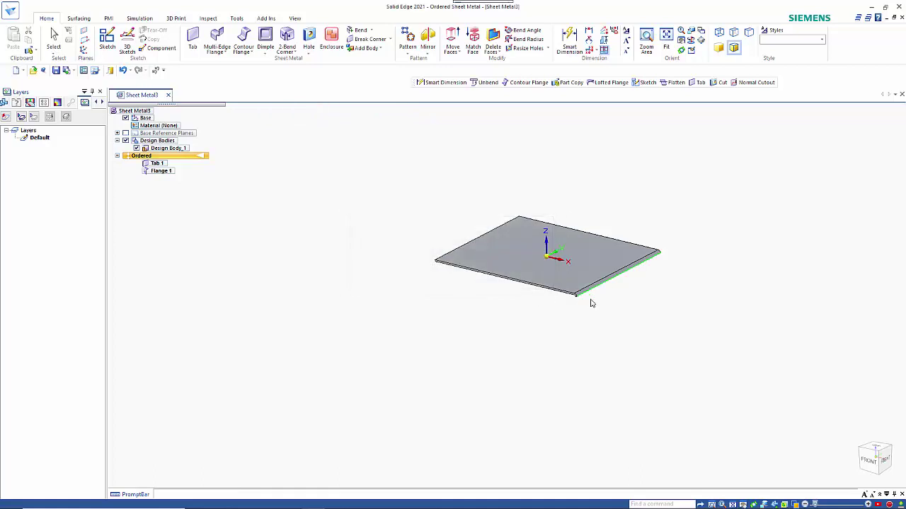
Set a 200 mm bend radius and place the long curved Flange 2
{"action": "scroll", "coordinate": [593, 304], "scroll_direction": "up", "scroll_amount": 5}
{"action": "scroll", "coordinate": [586, 303], "scroll_direction": "up", "scroll_amount": 3}
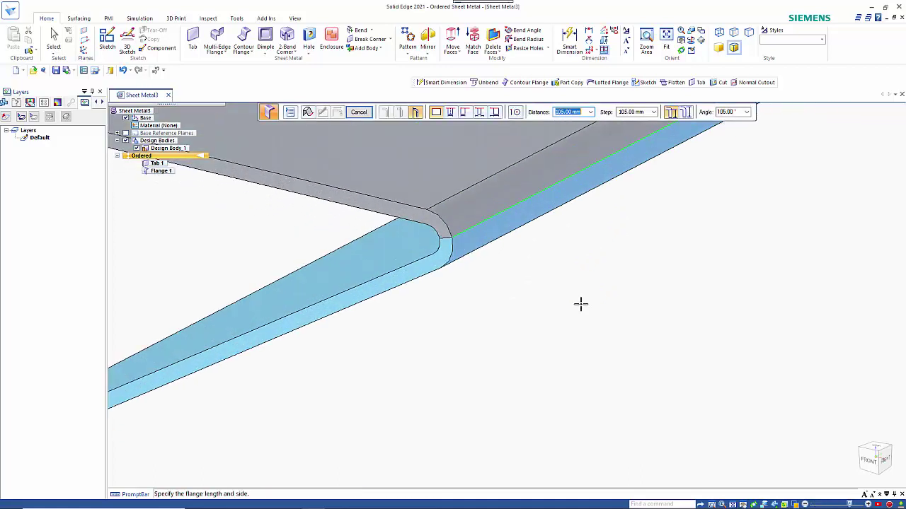
{"action": "scroll", "coordinate": [574, 260], "scroll_direction": "down", "scroll_amount": 2}
{"action": "scroll", "coordinate": [602, 267], "scroll_direction": "down", "scroll_amount": 5}
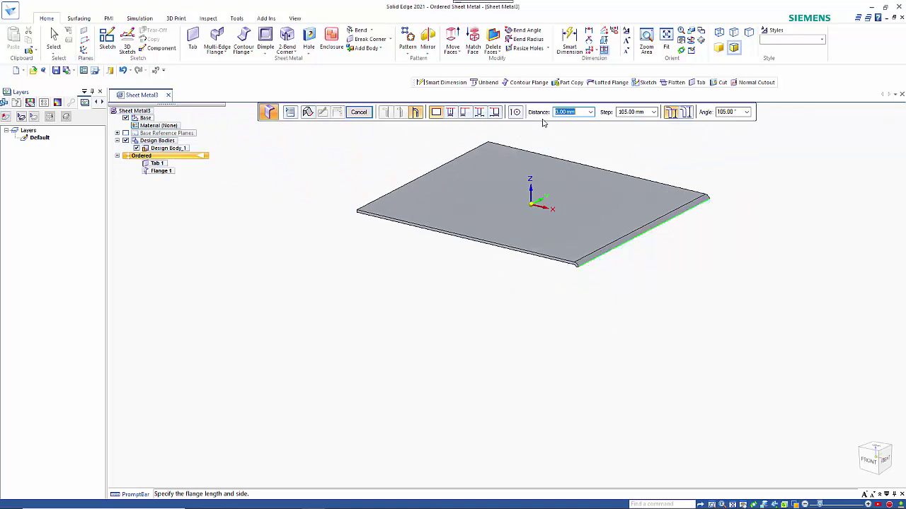
{"action": "left_click", "coordinate": [291, 112]}
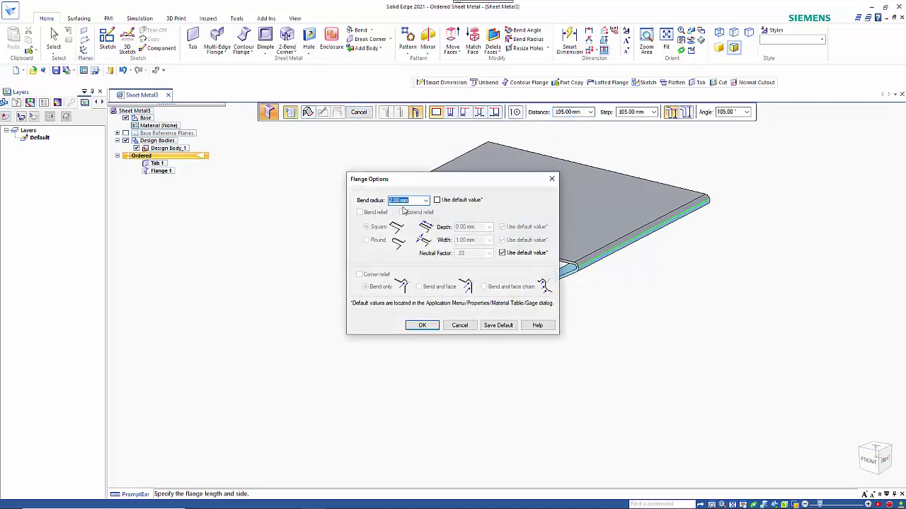
{"action": "type", "text": "200"}
{"action": "key", "text": "Tab"}
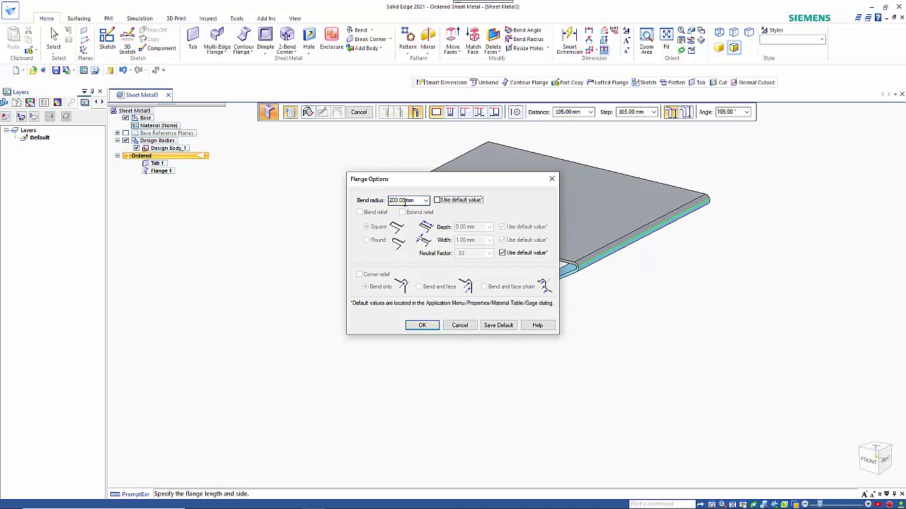
{"action": "left_click", "coordinate": [427, 325]}
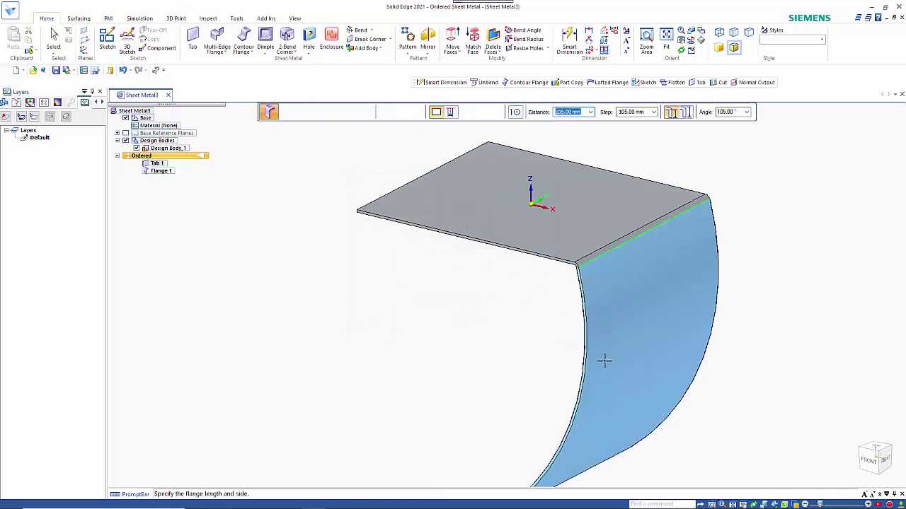
{"action": "scroll", "coordinate": [600, 365], "scroll_direction": "down", "scroll_amount": 5}
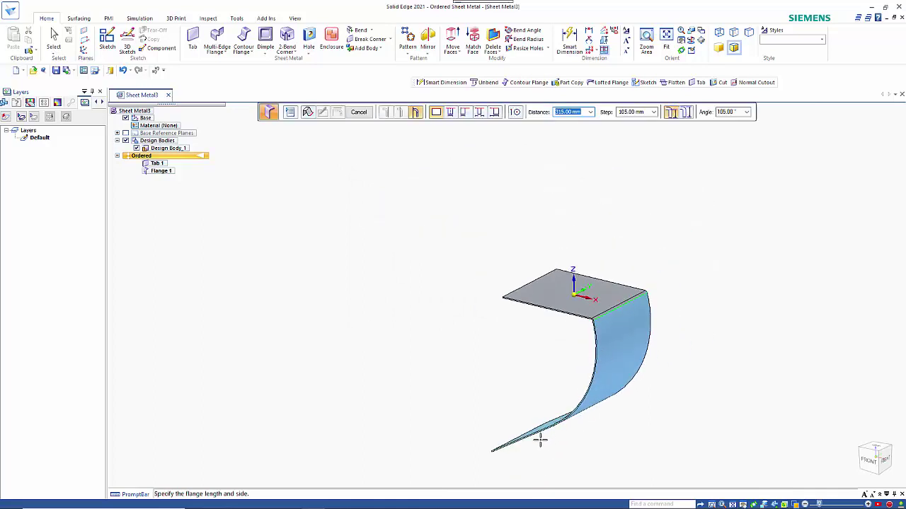
{"action": "left_click", "coordinate": [542, 441]}
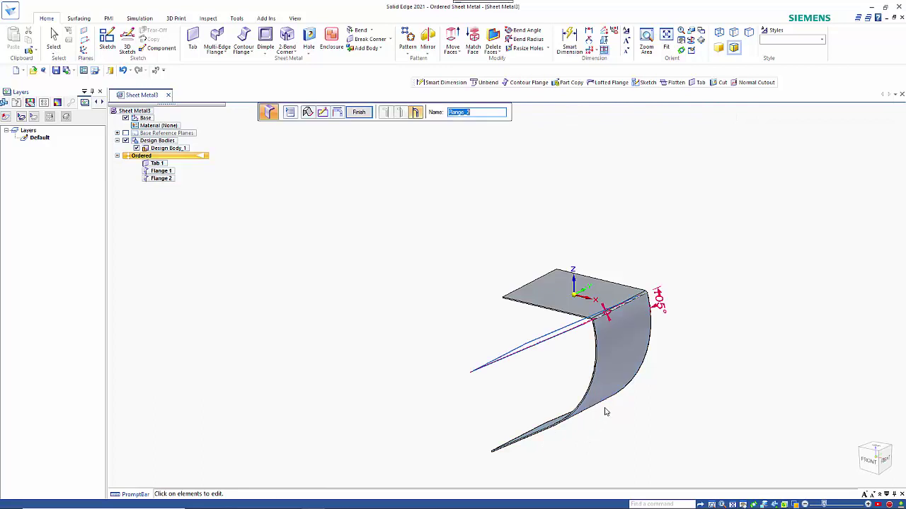
{"action": "right_click", "coordinate": [645, 401]}
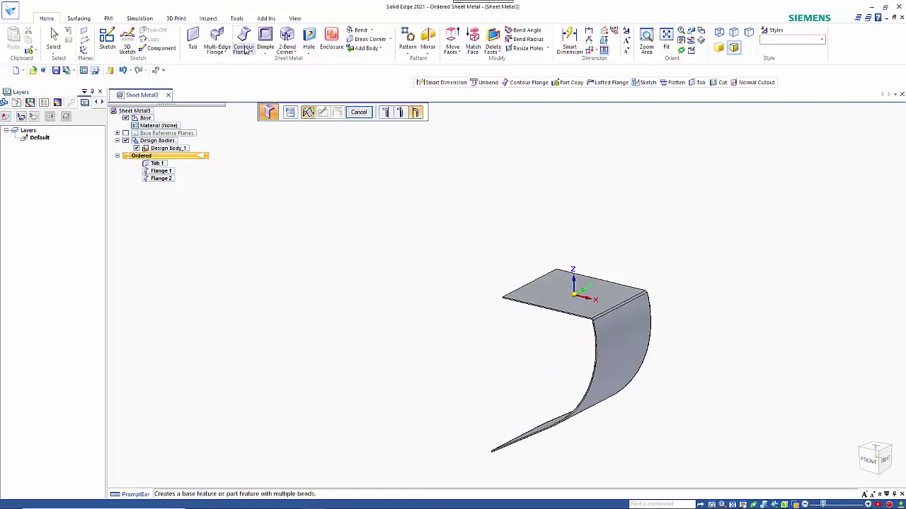
Start a Cutout with its sketch on Flange 1's face
{"action": "left_click", "coordinate": [309, 55]}
{"action": "left_click", "coordinate": [320, 90]}
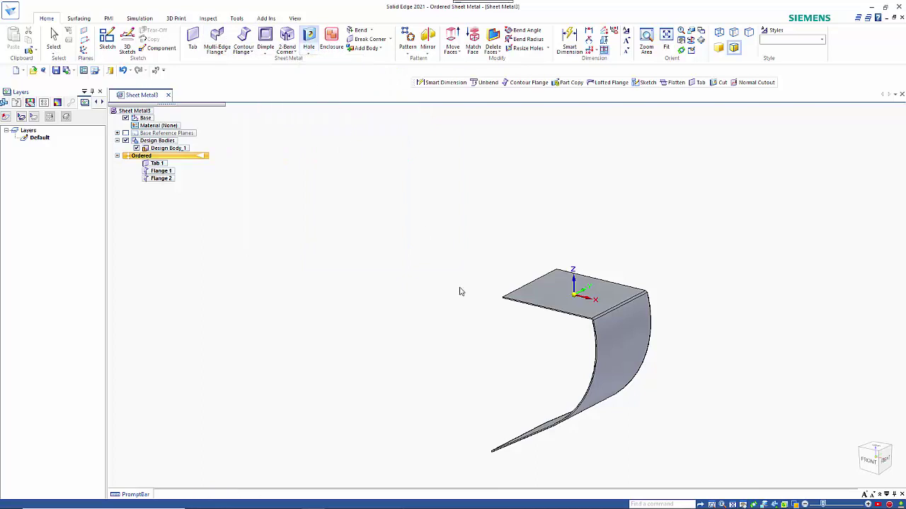
{"action": "key", "text": "n"}
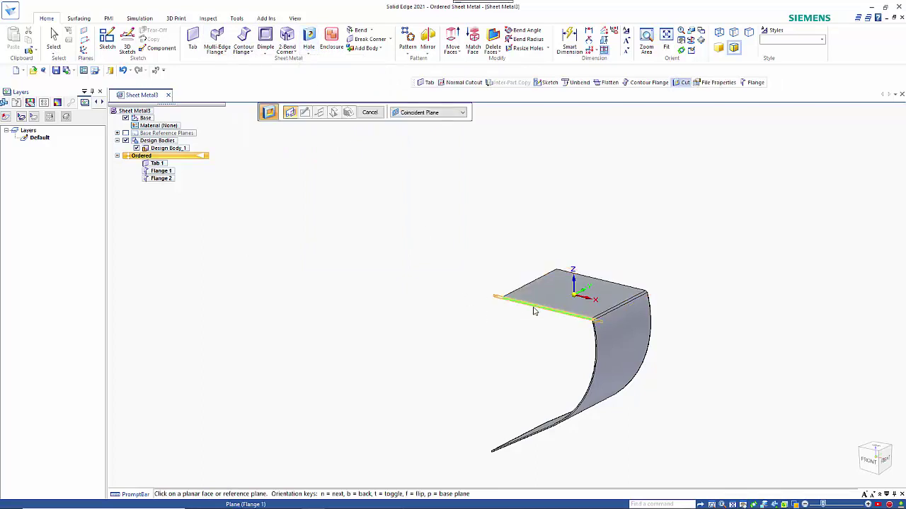
{"action": "left_click", "coordinate": [535, 311]}
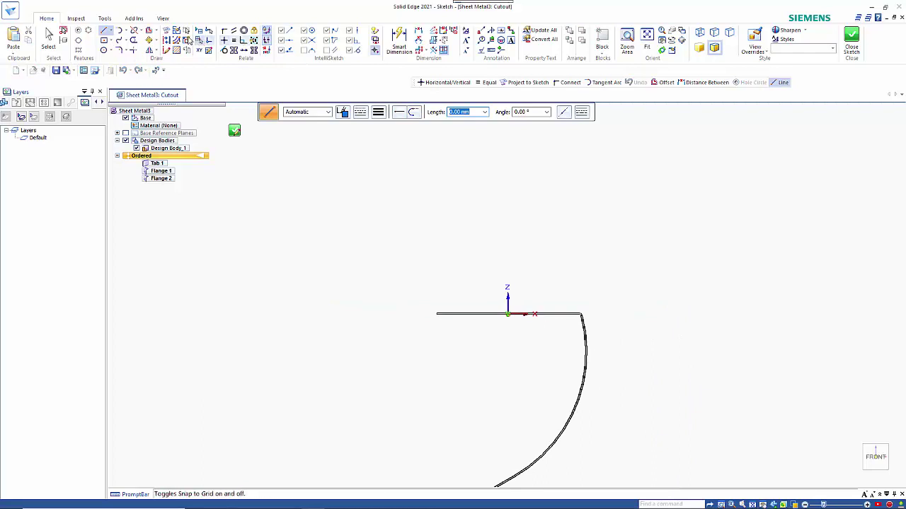
Draw a vertical line from the top-right corner down past the flange, then begin a line on the flange edge
{"action": "left_click", "coordinate": [106, 32]}
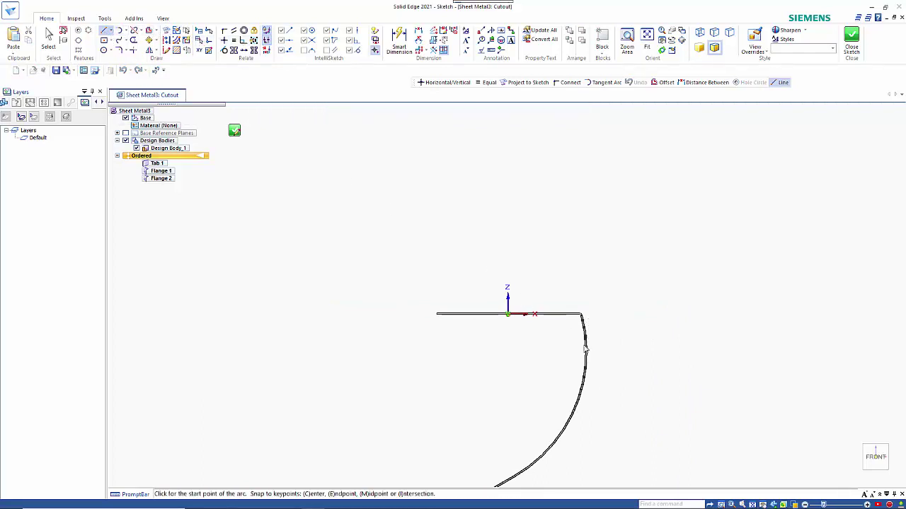
{"action": "scroll", "coordinate": [581, 331], "scroll_direction": "up", "scroll_amount": 5}
{"action": "scroll", "coordinate": [582, 331], "scroll_direction": "up", "scroll_amount": 3}
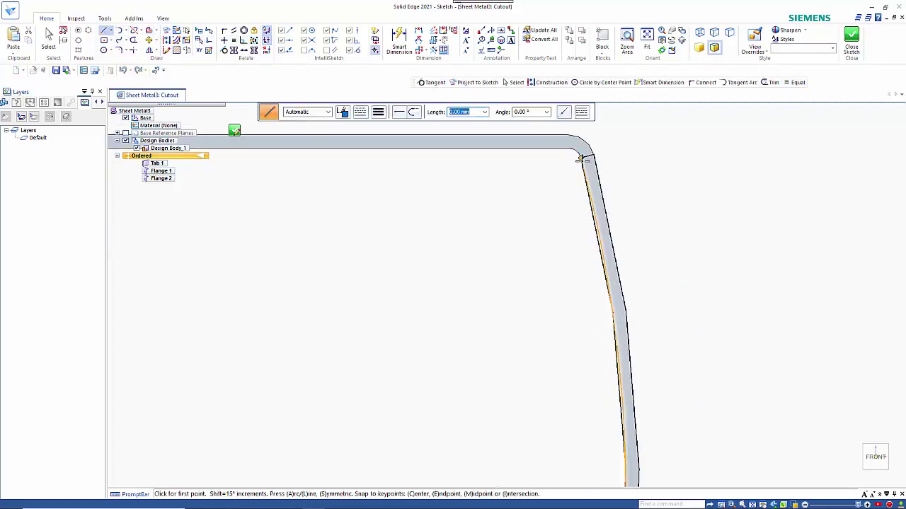
{"action": "left_click", "coordinate": [582, 160]}
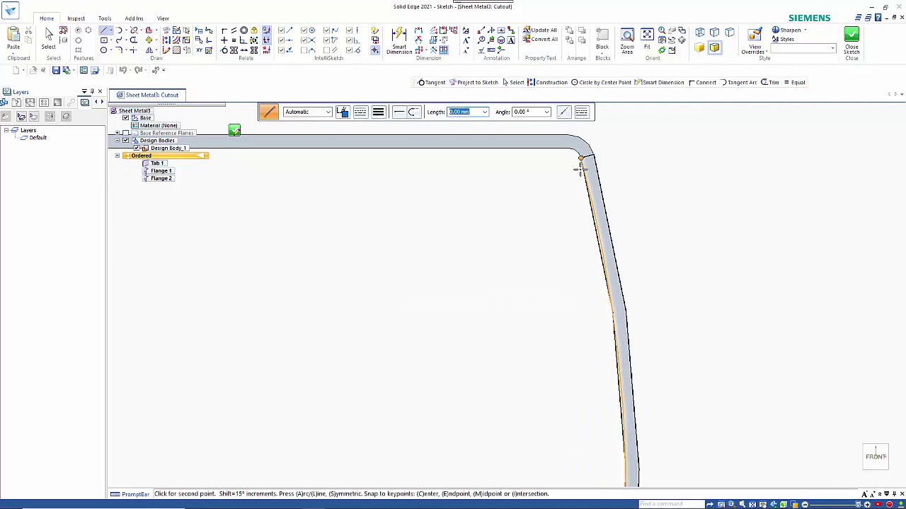
{"action": "scroll", "coordinate": [559, 255], "scroll_direction": "down", "scroll_amount": 5}
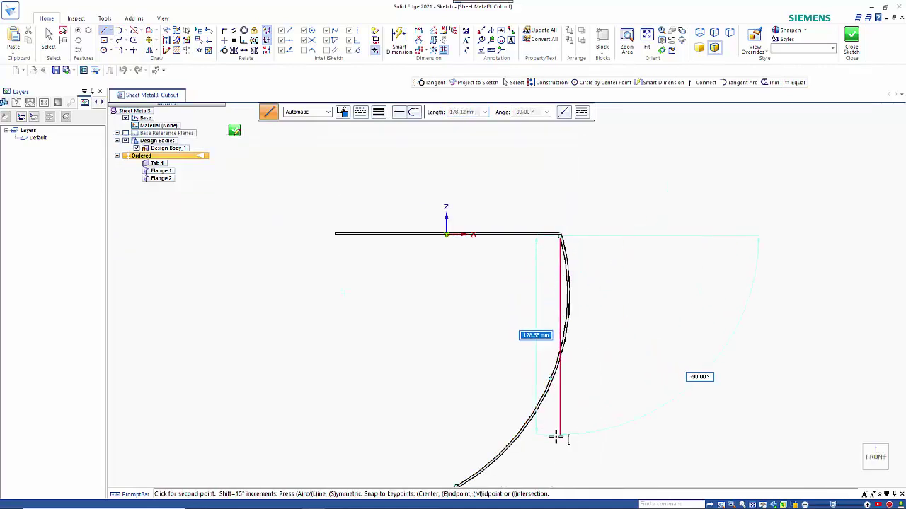
{"action": "left_click", "coordinate": [564, 439]}
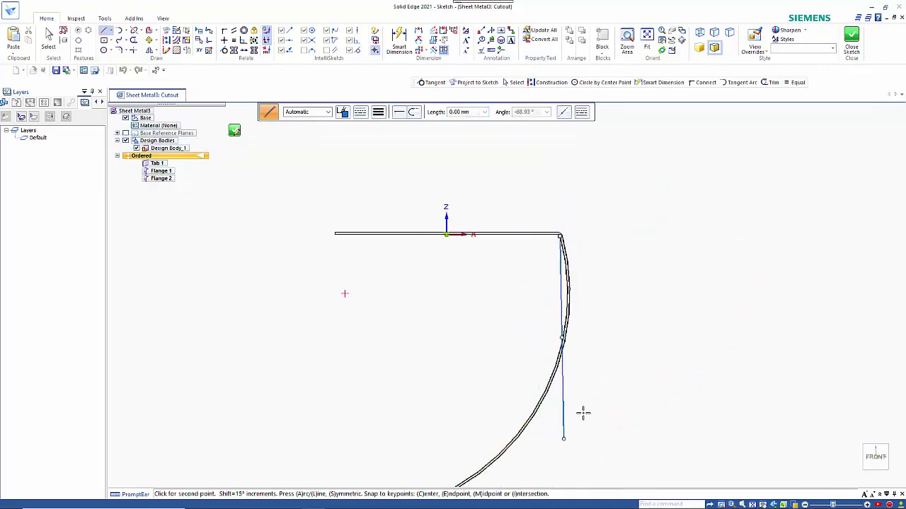
{"action": "right_click", "coordinate": [630, 387]}
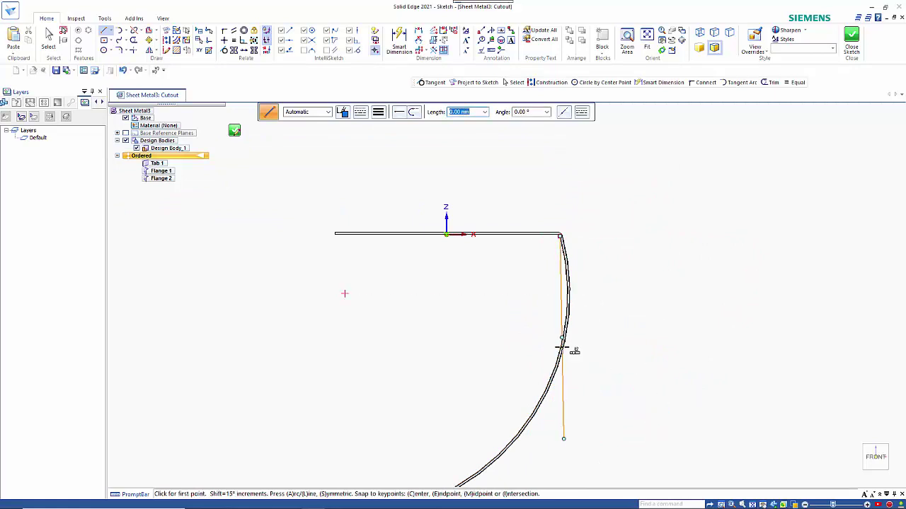
{"action": "scroll", "coordinate": [575, 301], "scroll_direction": "up", "scroll_amount": 5}
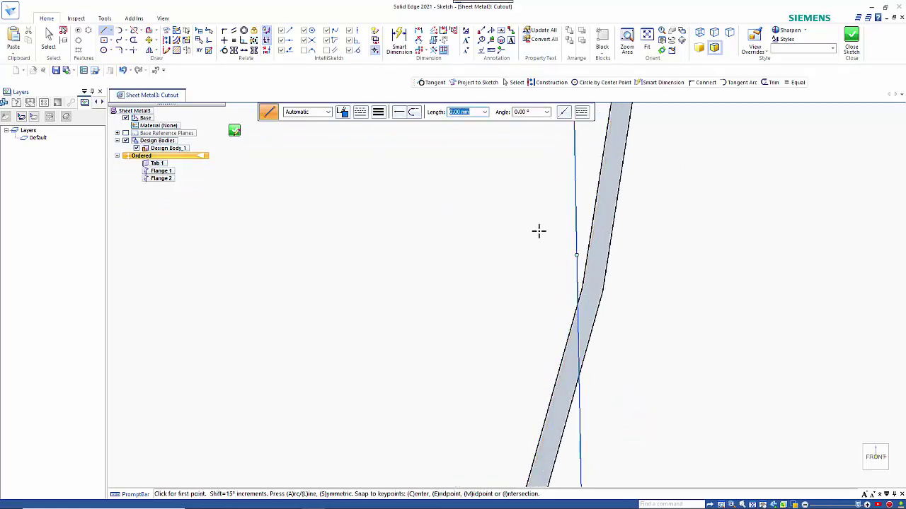
{"action": "left_click", "coordinate": [579, 306]}
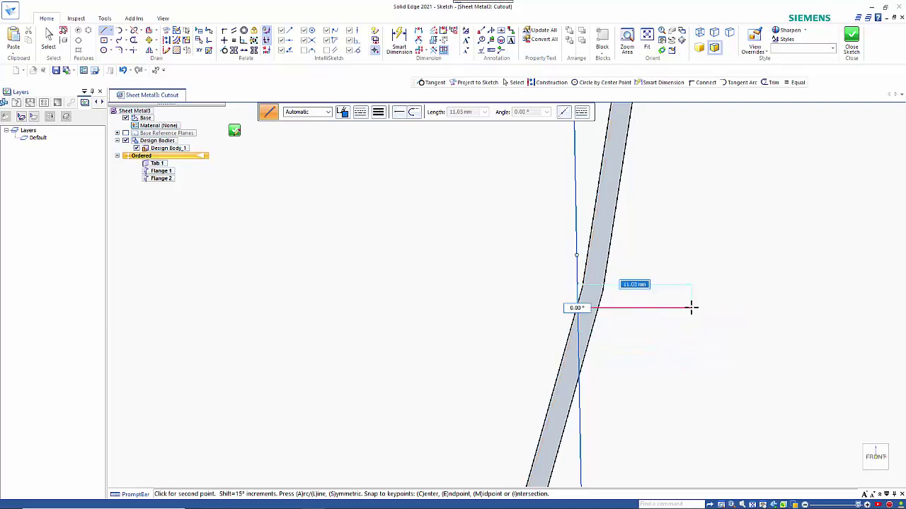
Finish the short line and make it perpendicular to the curved flange edge
{"action": "left_click", "coordinate": [688, 332]}
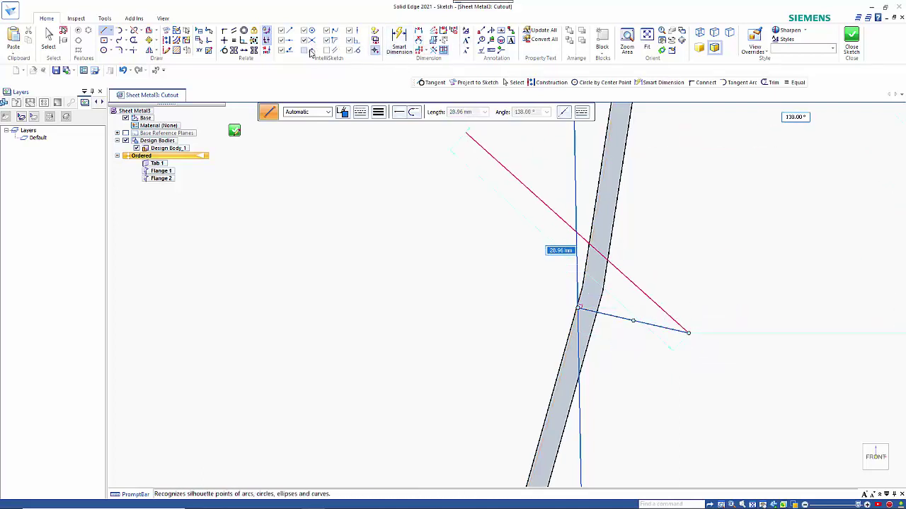
{"action": "left_click", "coordinate": [243, 43]}
{"action": "left_click", "coordinate": [614, 317]}
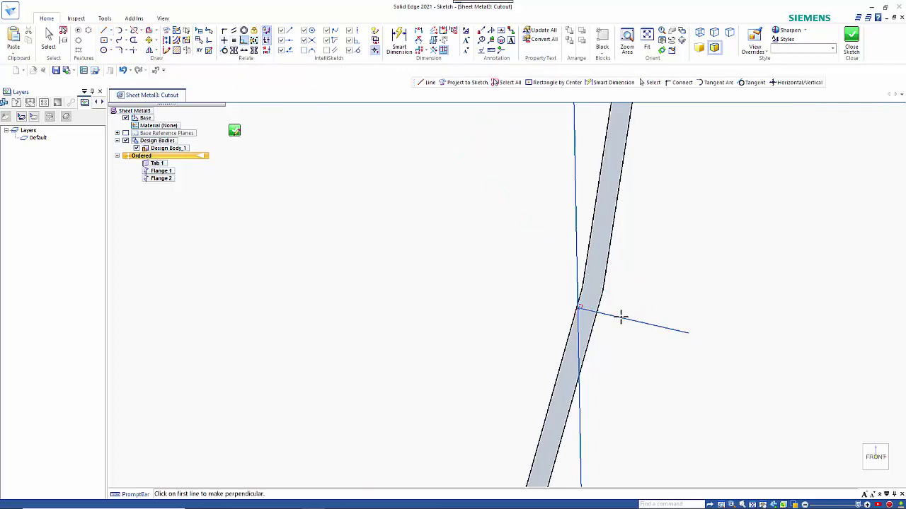
{"action": "left_click", "coordinate": [601, 294]}
{"action": "left_click", "coordinate": [225, 30]}
Trim away both segments of the vertical line and close the sketch
{"action": "left_click", "coordinate": [133, 39]}
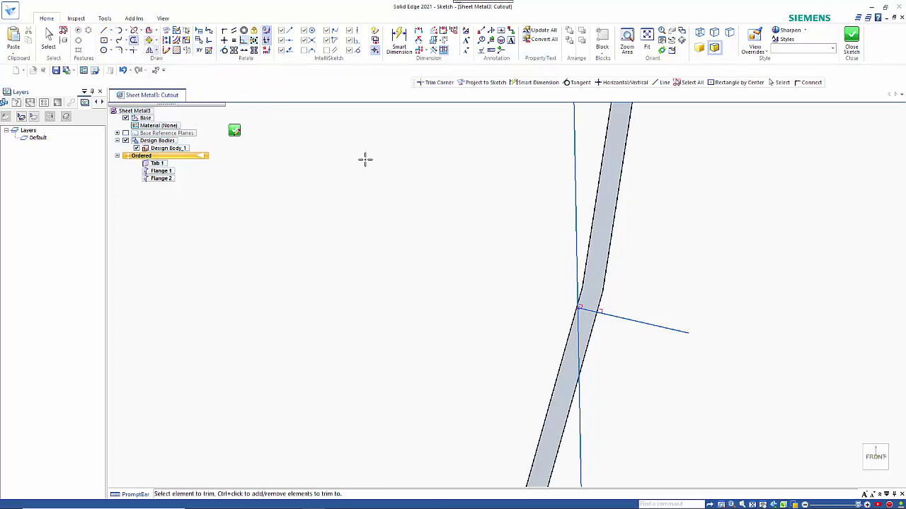
{"action": "left_click_drag", "start_coordinate": [558, 188], "coordinate": [575, 188]}
{"action": "left_click", "coordinate": [578, 340]}
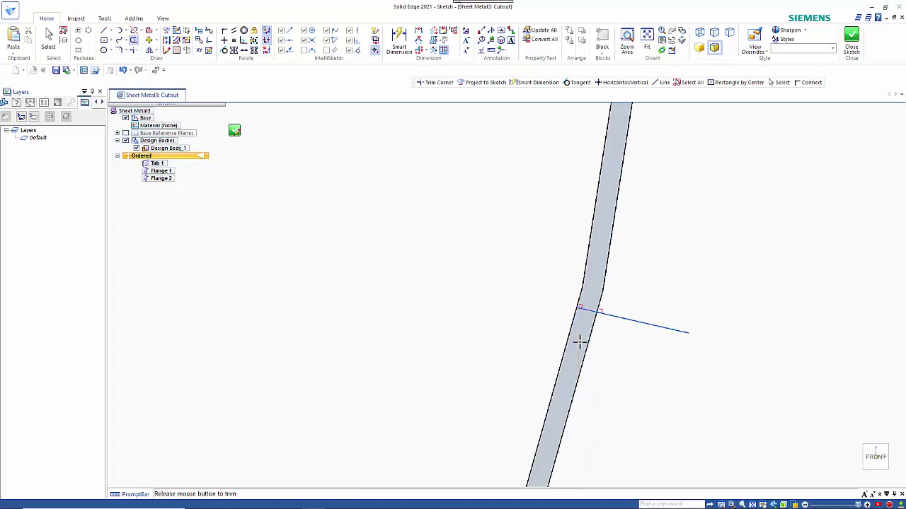
{"action": "left_click", "coordinate": [236, 129]}
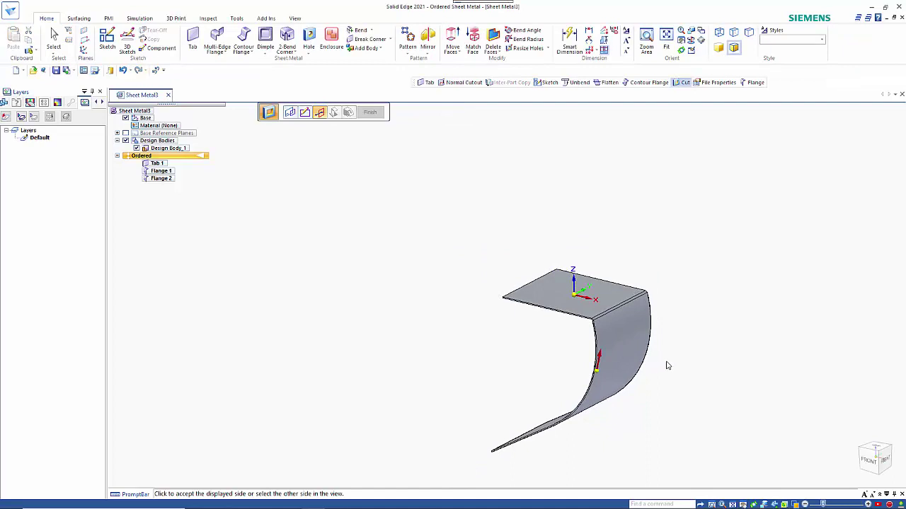
Cut the curved flange off beyond the sketched line, checking it in Front and isometric views
{"action": "left_click", "coordinate": [711, 375]}
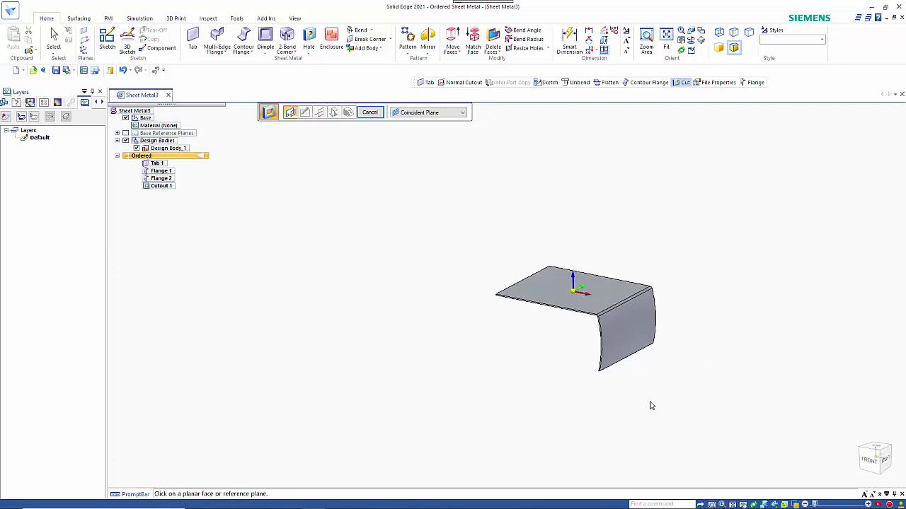
{"action": "key", "text": "ctrl+f"}
{"action": "scroll", "coordinate": [637, 398], "scroll_direction": "down", "scroll_amount": 4}
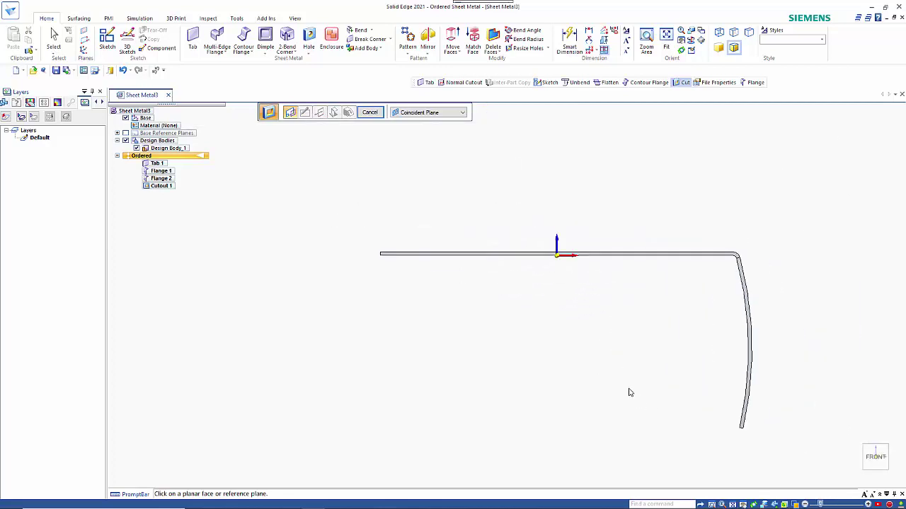
{"action": "scroll", "coordinate": [633, 394], "scroll_direction": "up", "scroll_amount": 4}
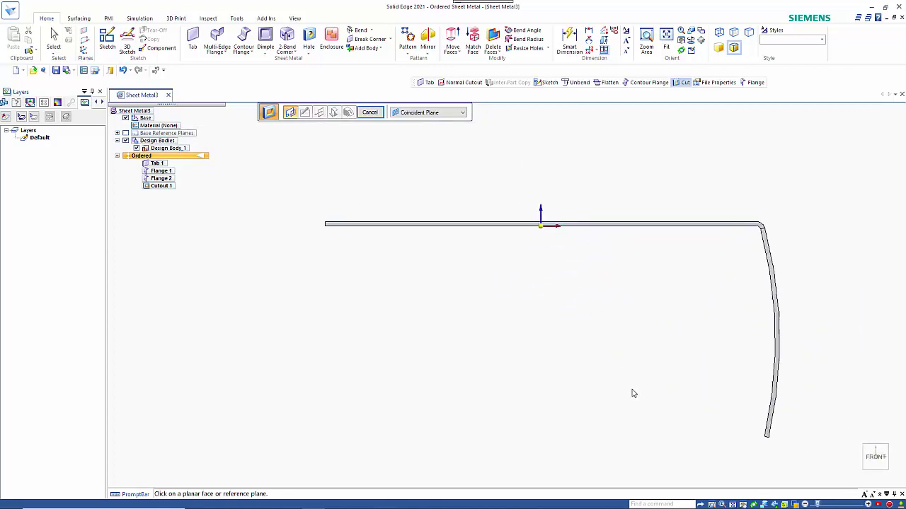
{"action": "key", "text": "ctrl+i"}
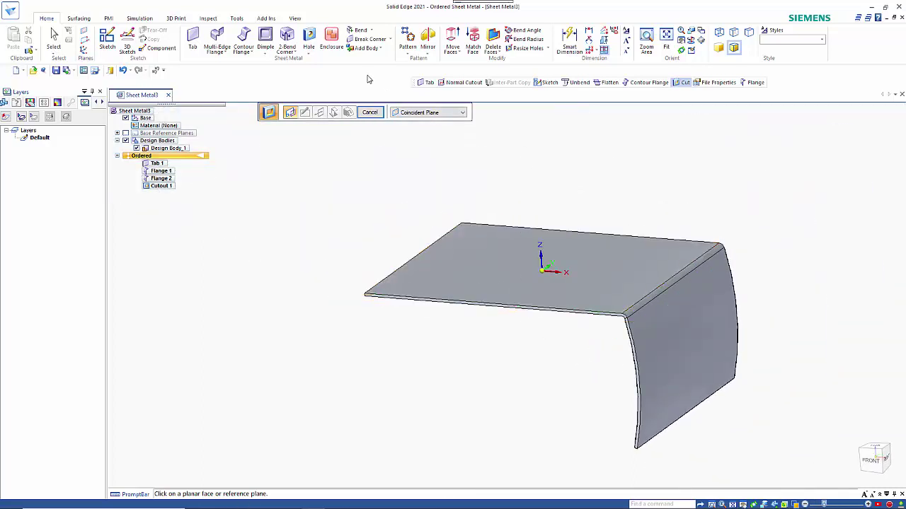
{"action": "left_click", "coordinate": [237, 19]}
Flatten the part from its top face, with the front edge as x-axis and origin, into a 301.07 × 170 plate
{"action": "left_click", "coordinate": [503, 258]}
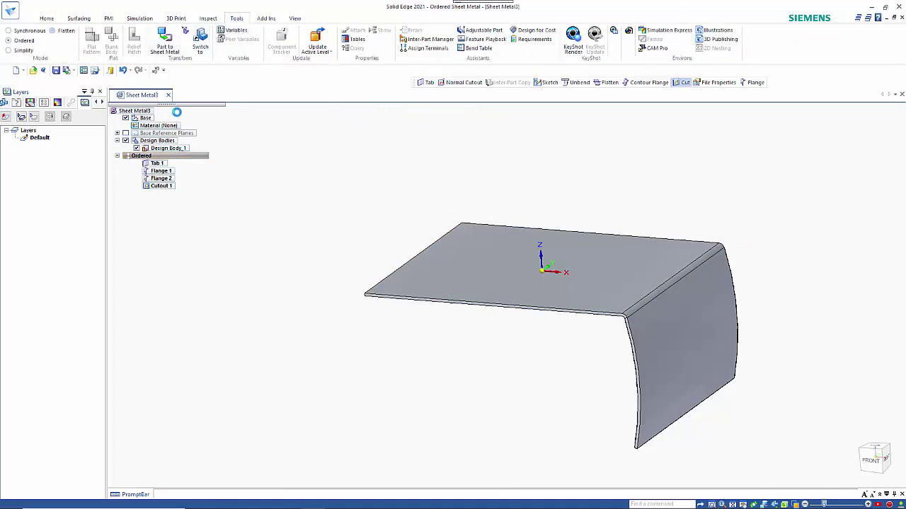
{"action": "left_click", "coordinate": [493, 280]}
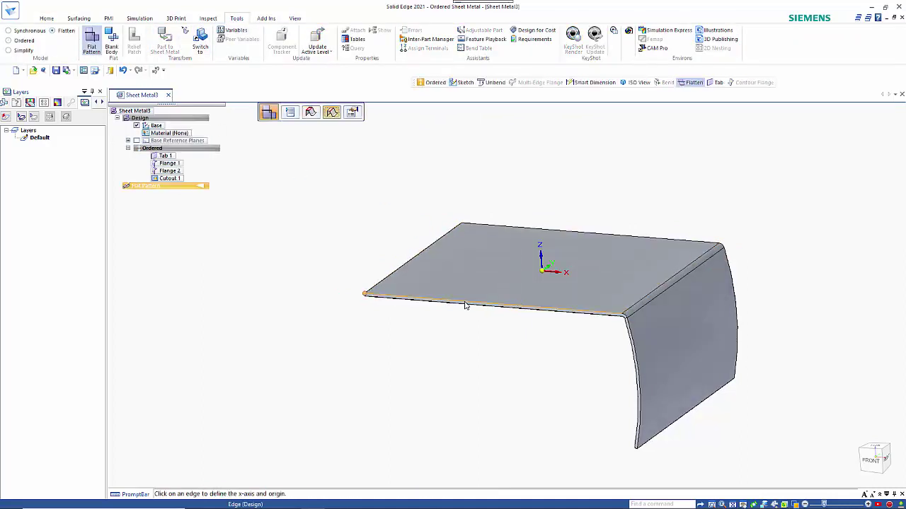
{"action": "left_click", "coordinate": [463, 303]}
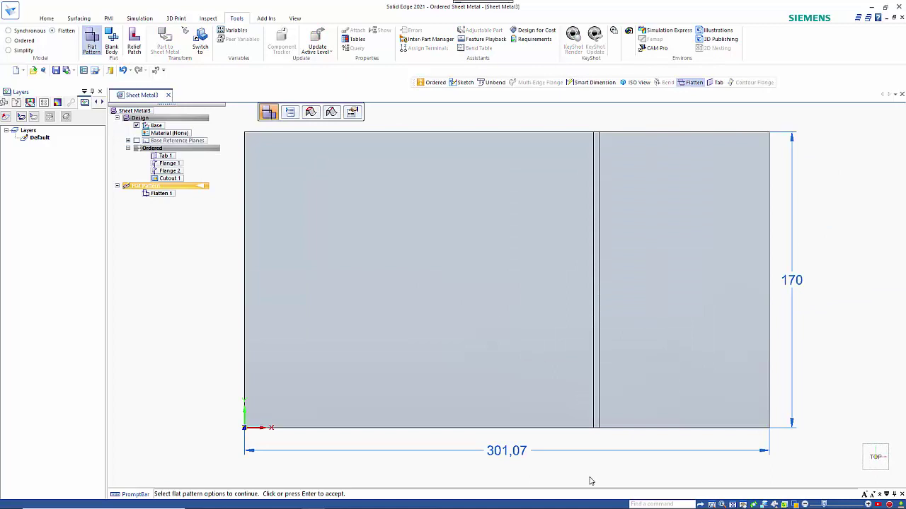
{"action": "middle_click_drag", "start_coordinate": [591, 481], "coordinate": [547, 393]}
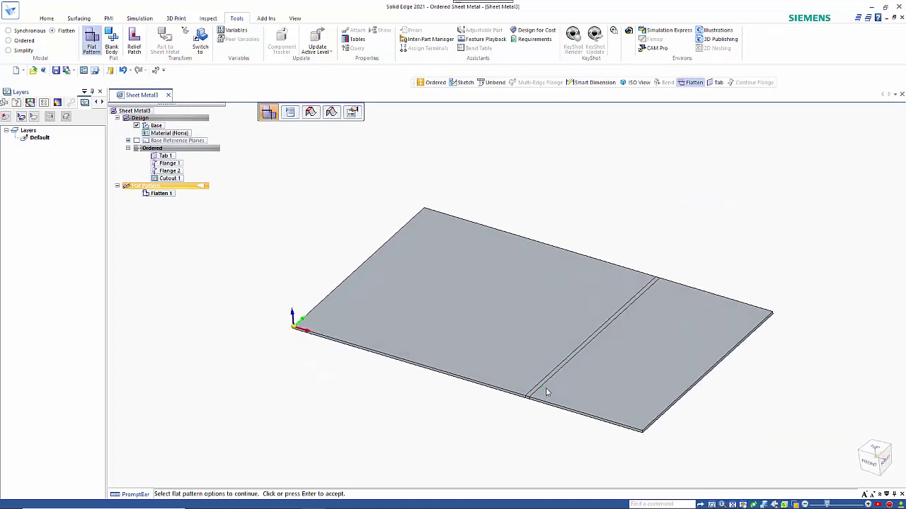